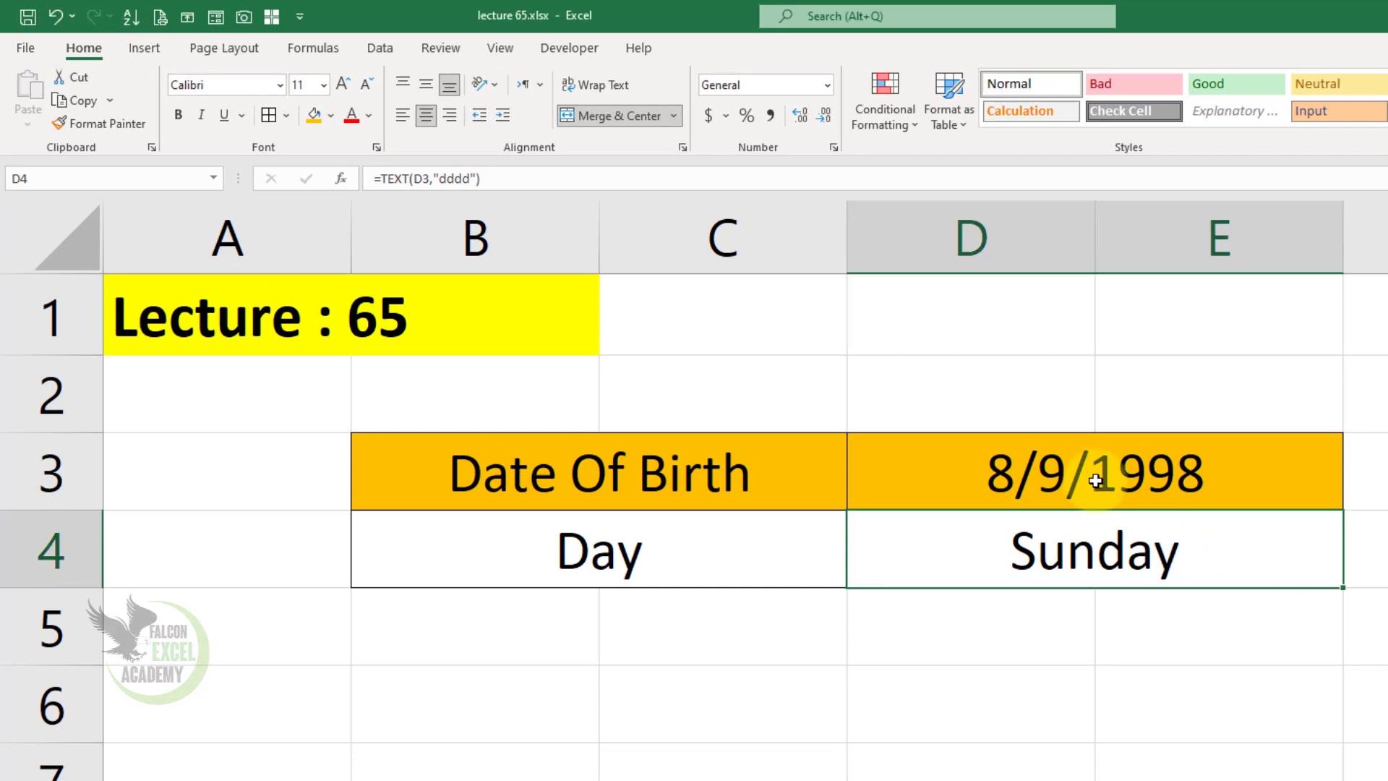
Find the date of birth from cell D3 in the Windows taskbar calendar to check the weekday calculated in D4
click(1083, 483)
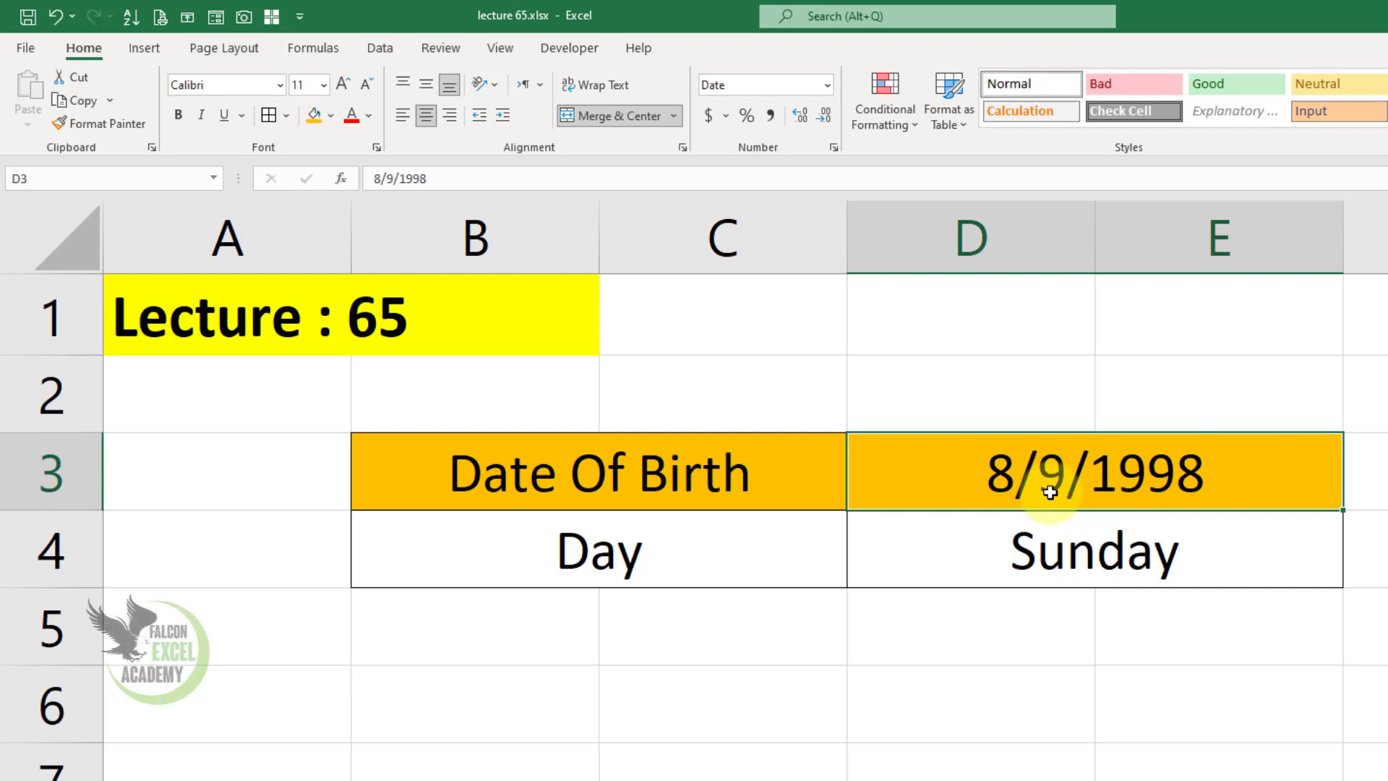
click(1078, 566)
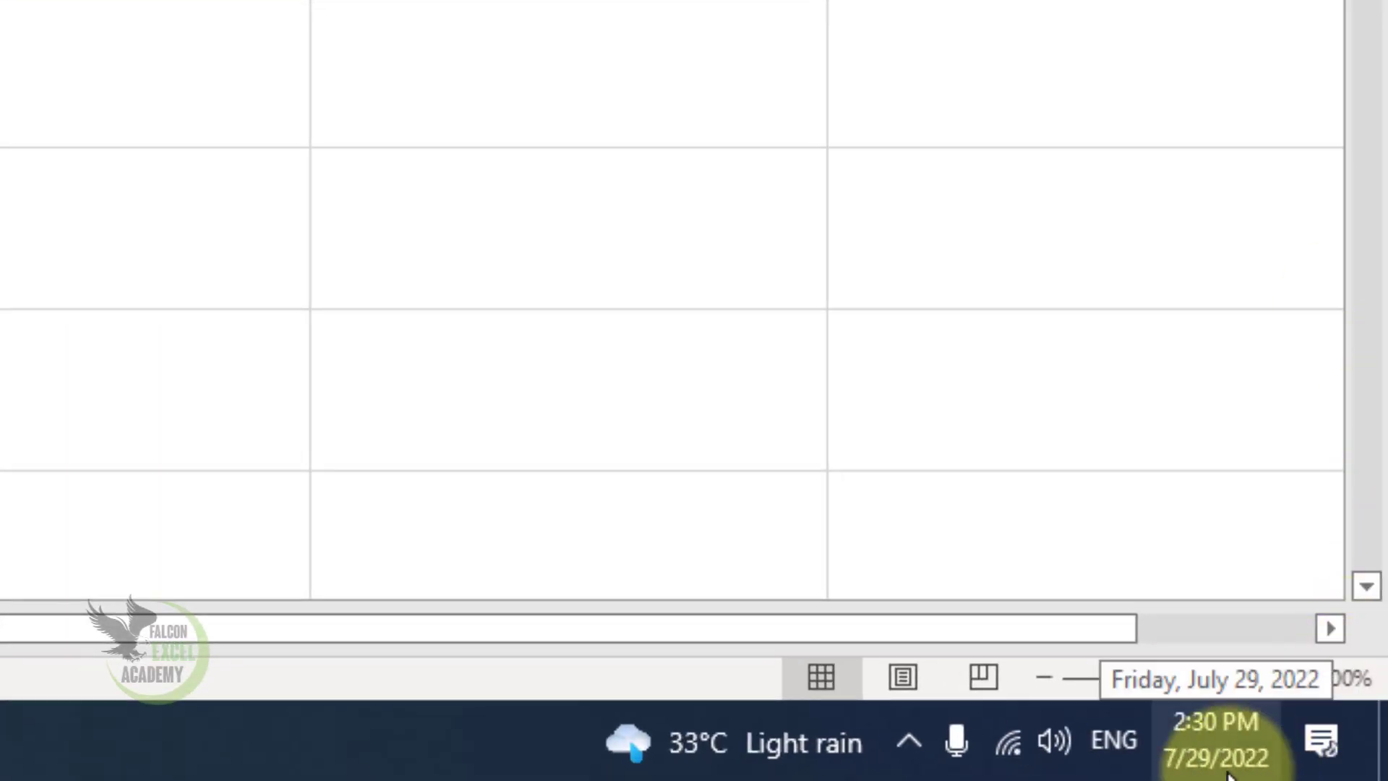
click(1220, 763)
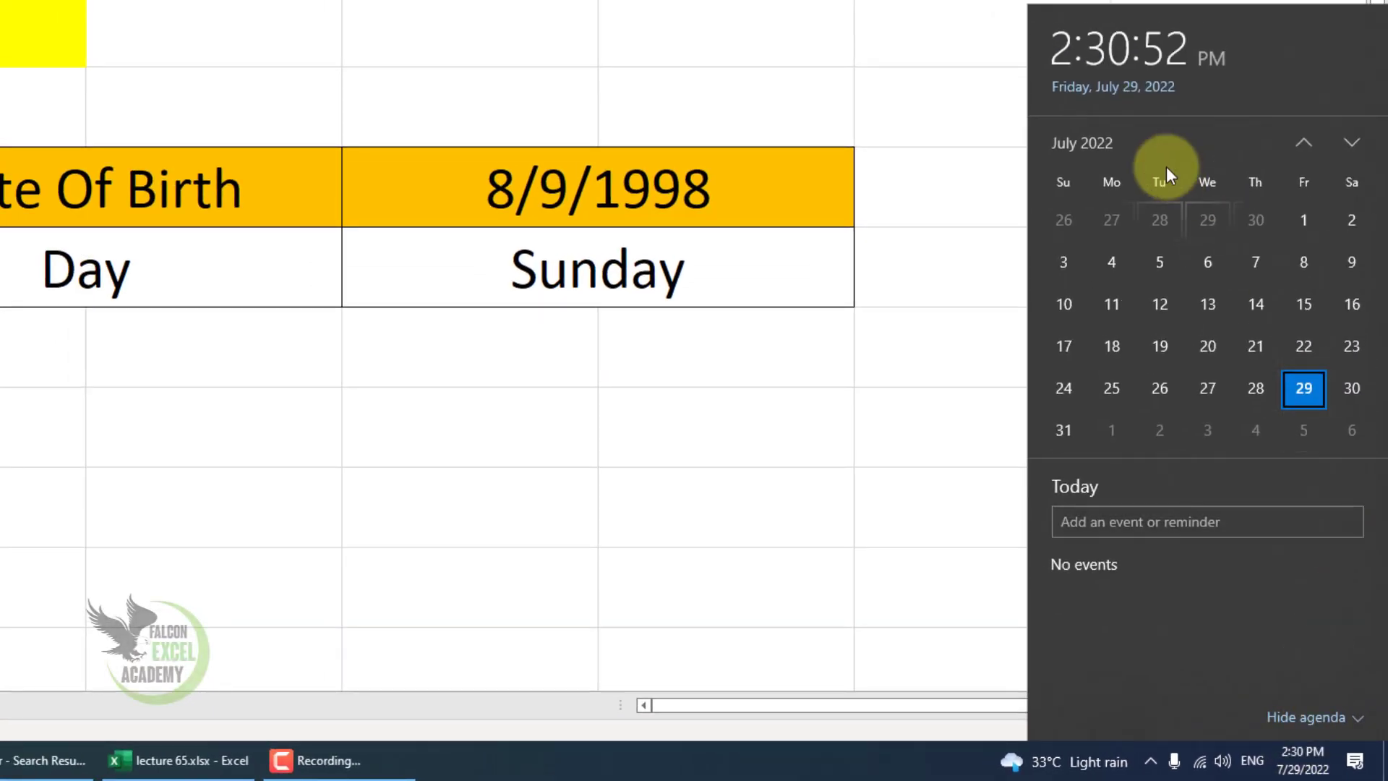
click(1083, 146)
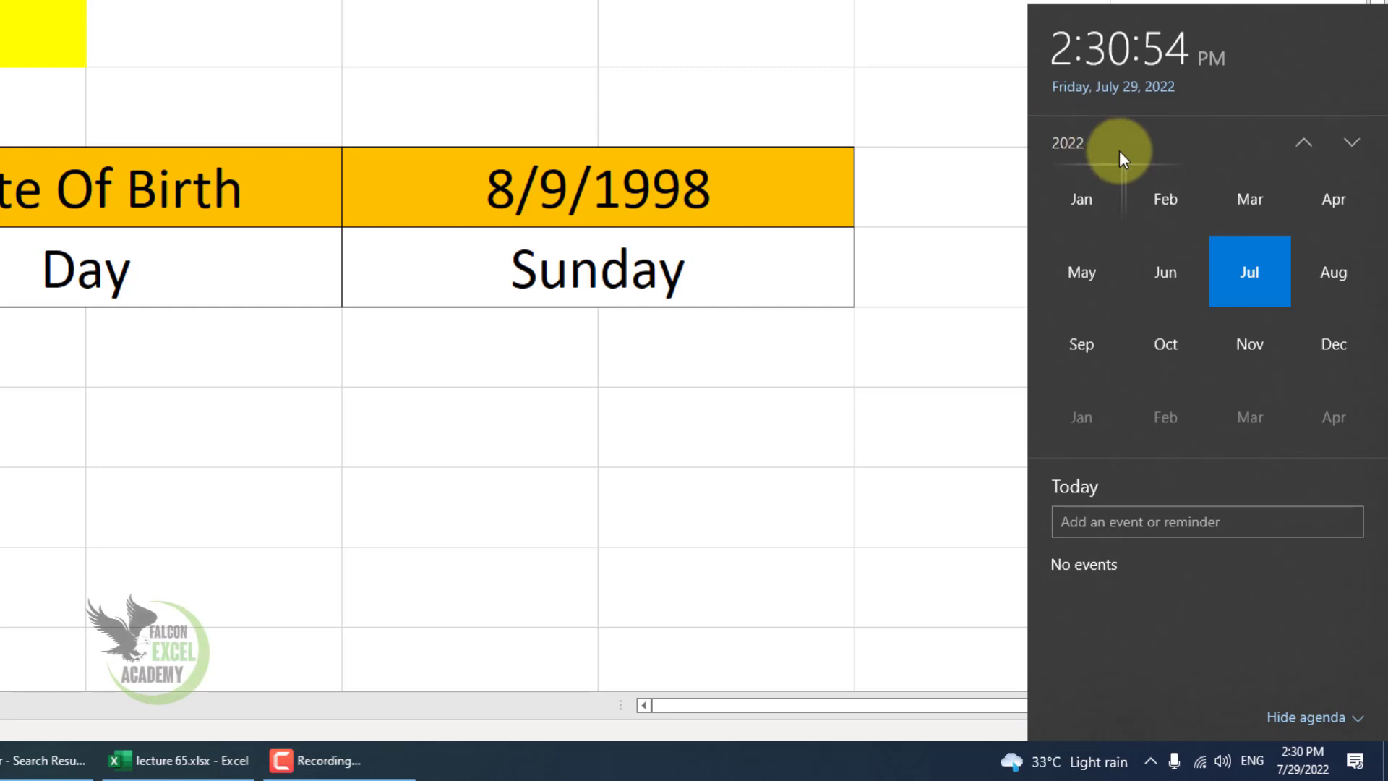
click(1304, 143)
click(1304, 143)
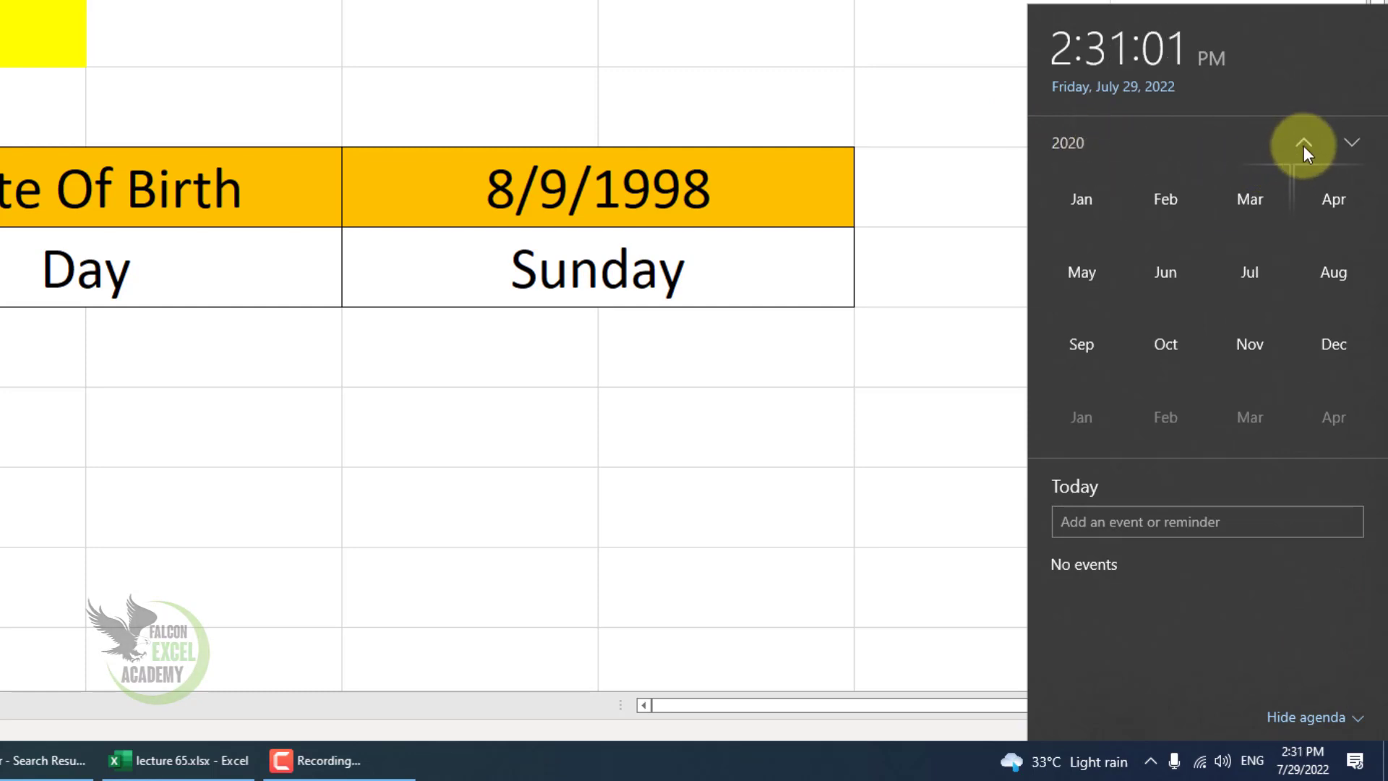
double_click(1304, 146)
triple_click(1303, 145)
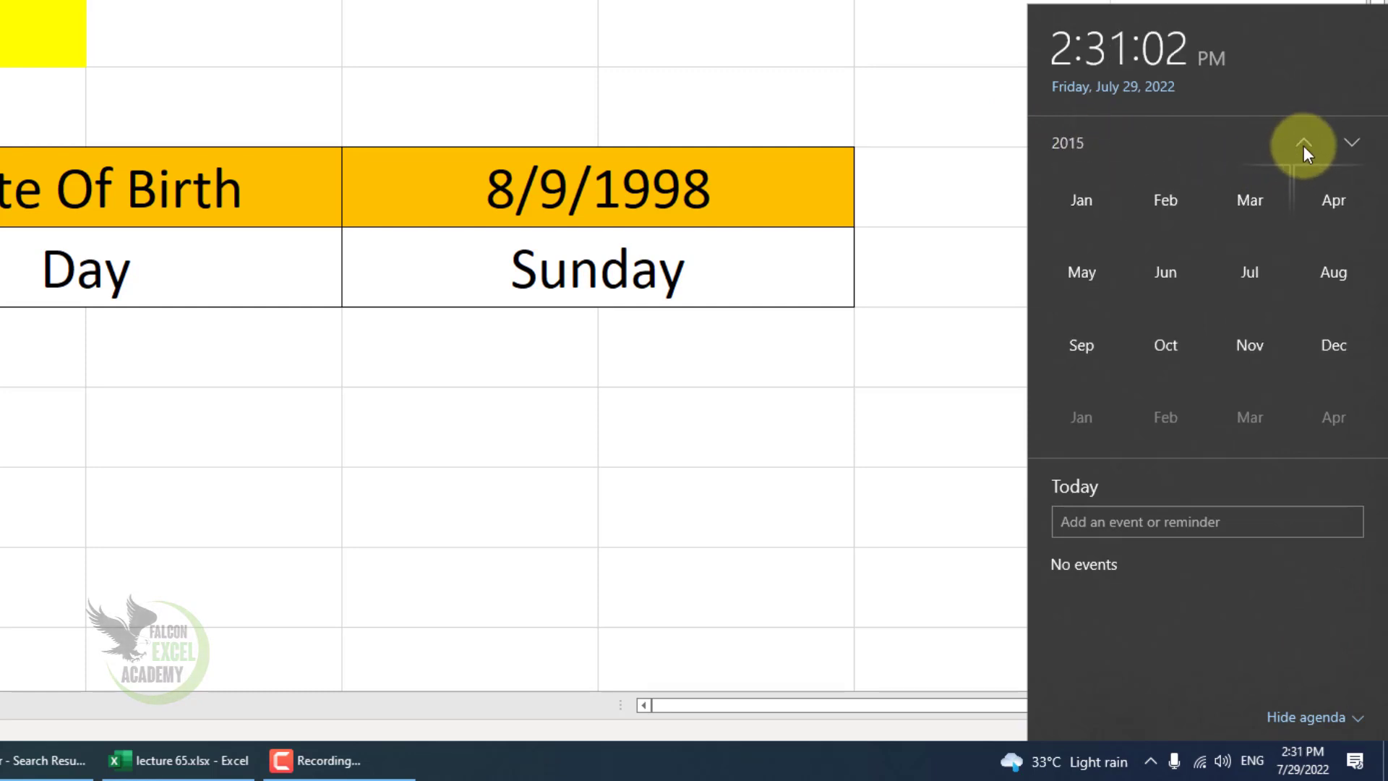
triple_click(1304, 145)
triple_click(1304, 145)
triple_click(1303, 146)
triple_click(1304, 146)
double_click(1303, 145)
triple_click(1303, 145)
click(1303, 145)
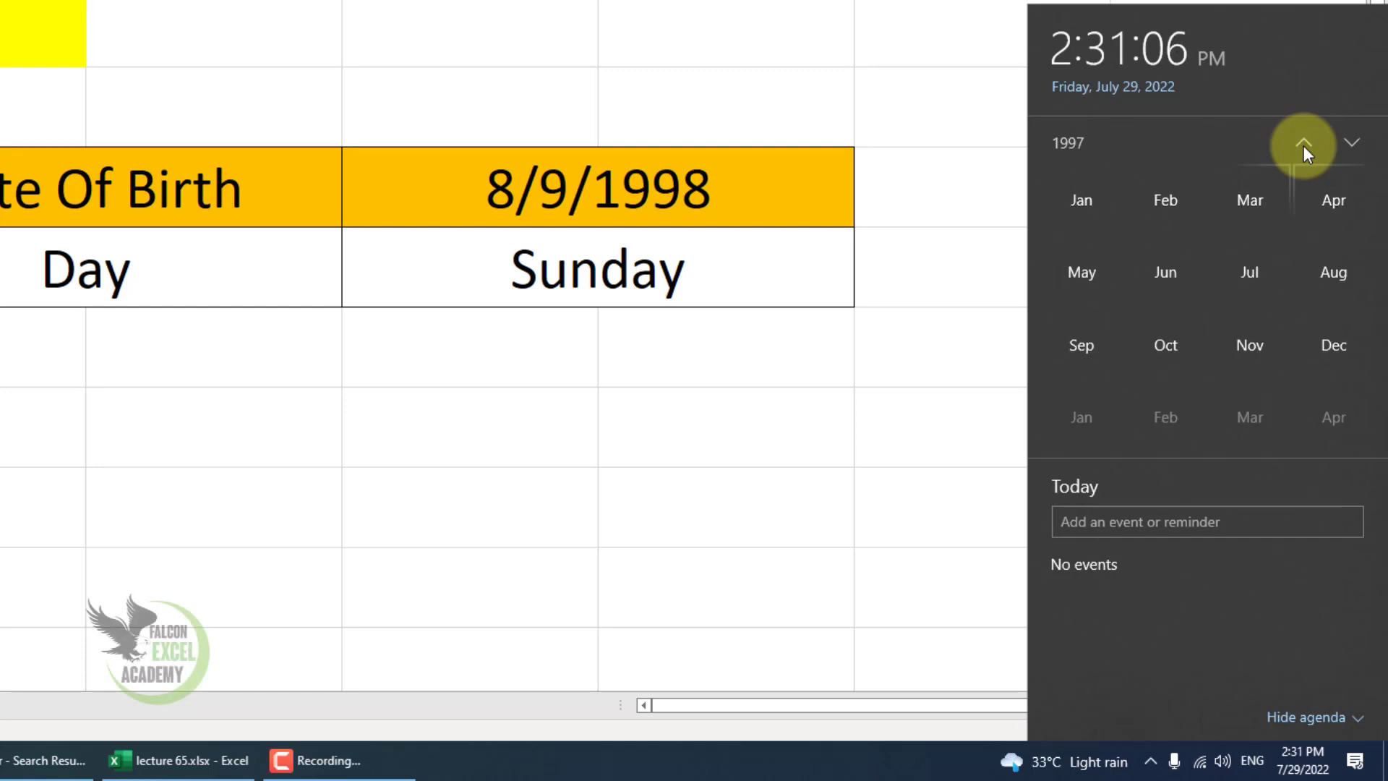
click(1347, 141)
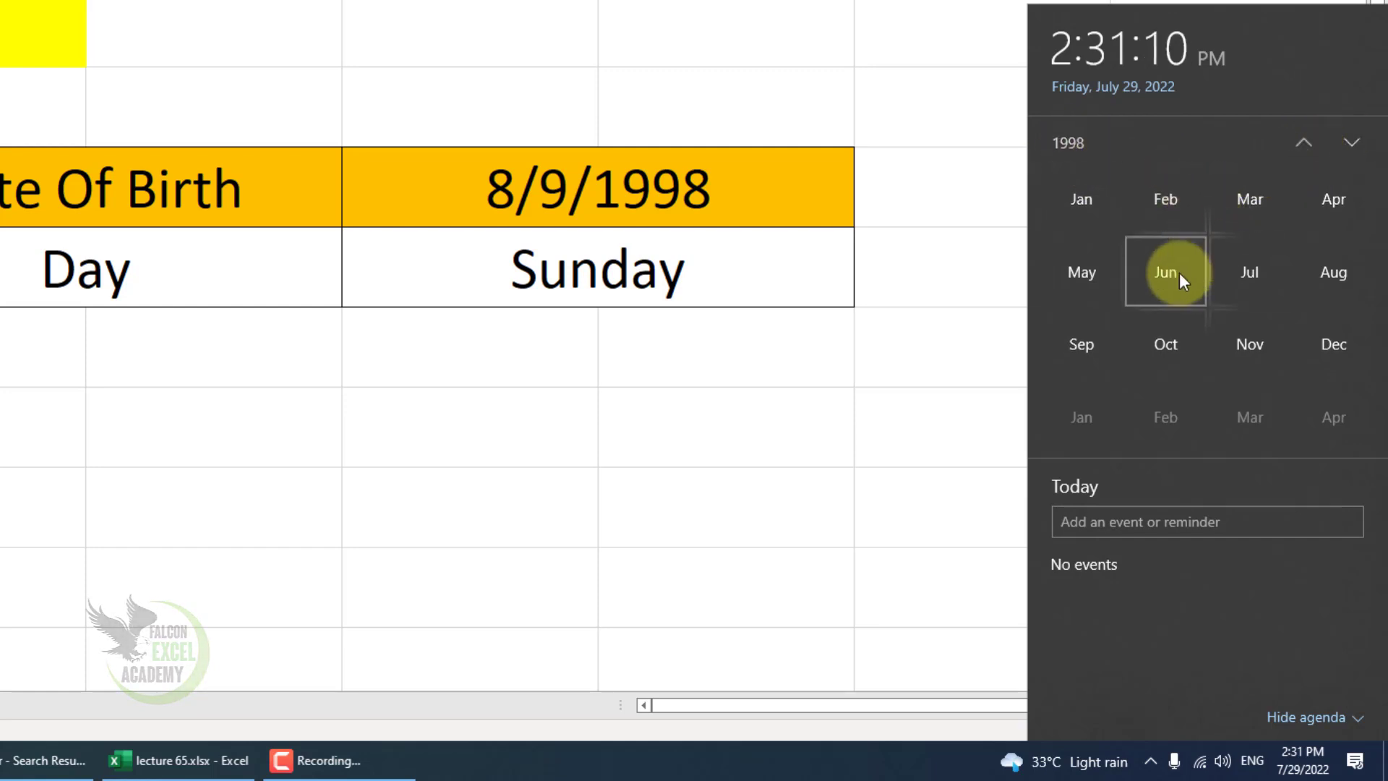
click(1342, 269)
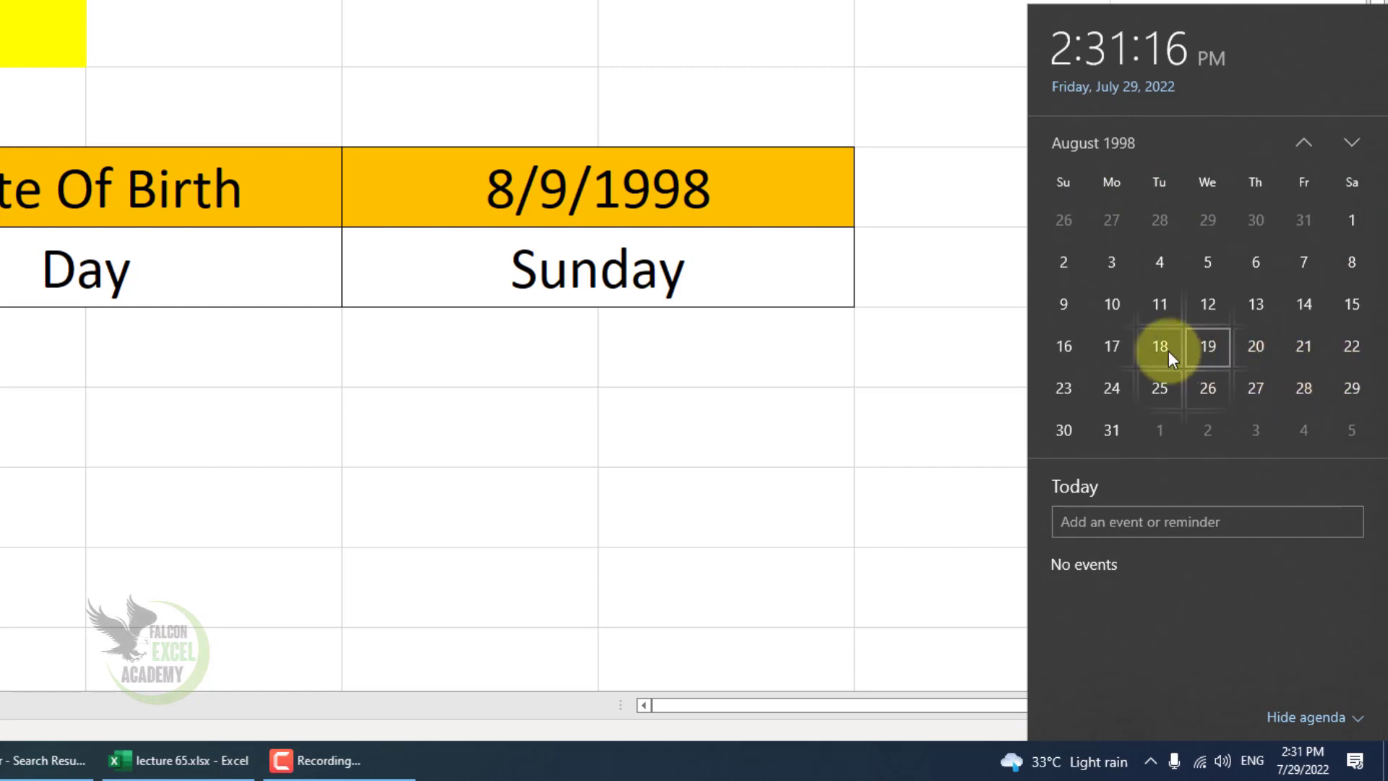
click(1078, 317)
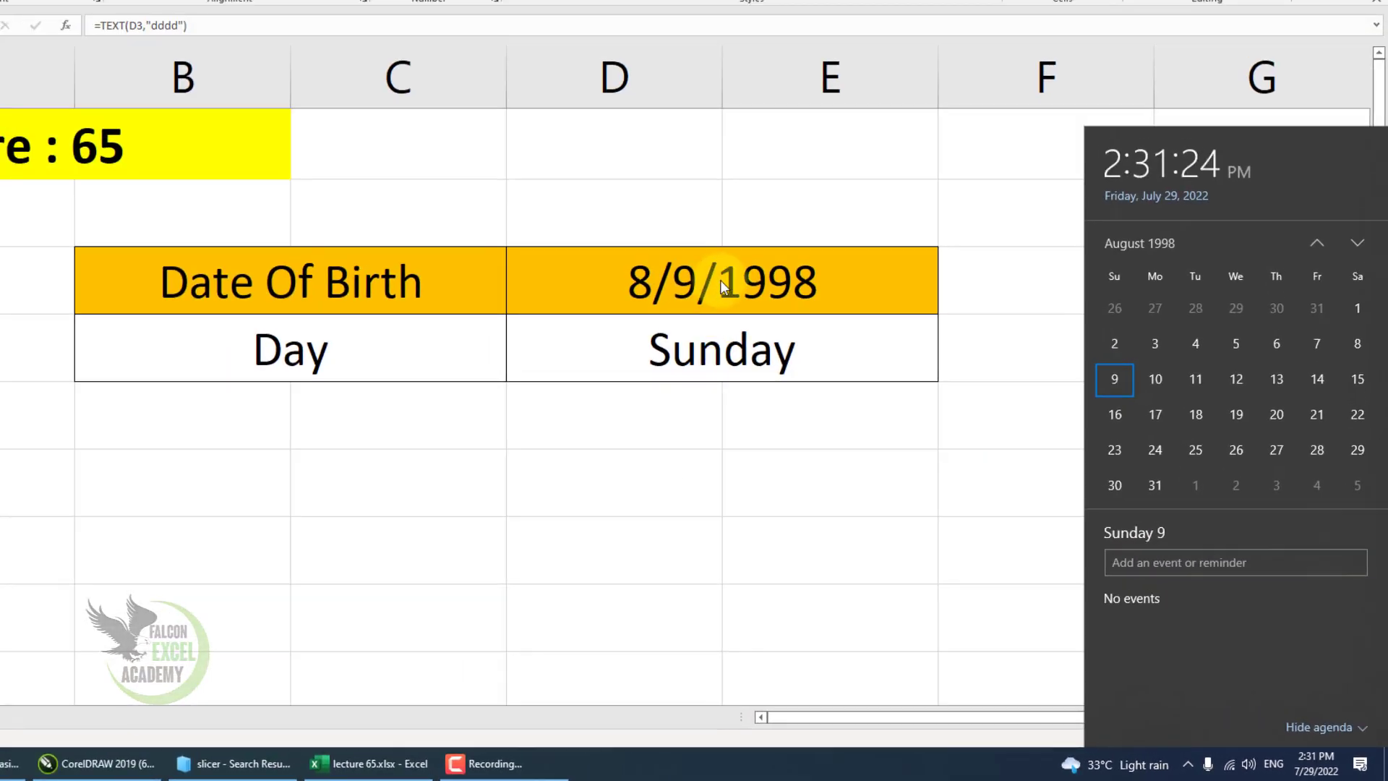
Return to the worksheet and replace the date of birth in cell D3 with a different date
click(672, 285)
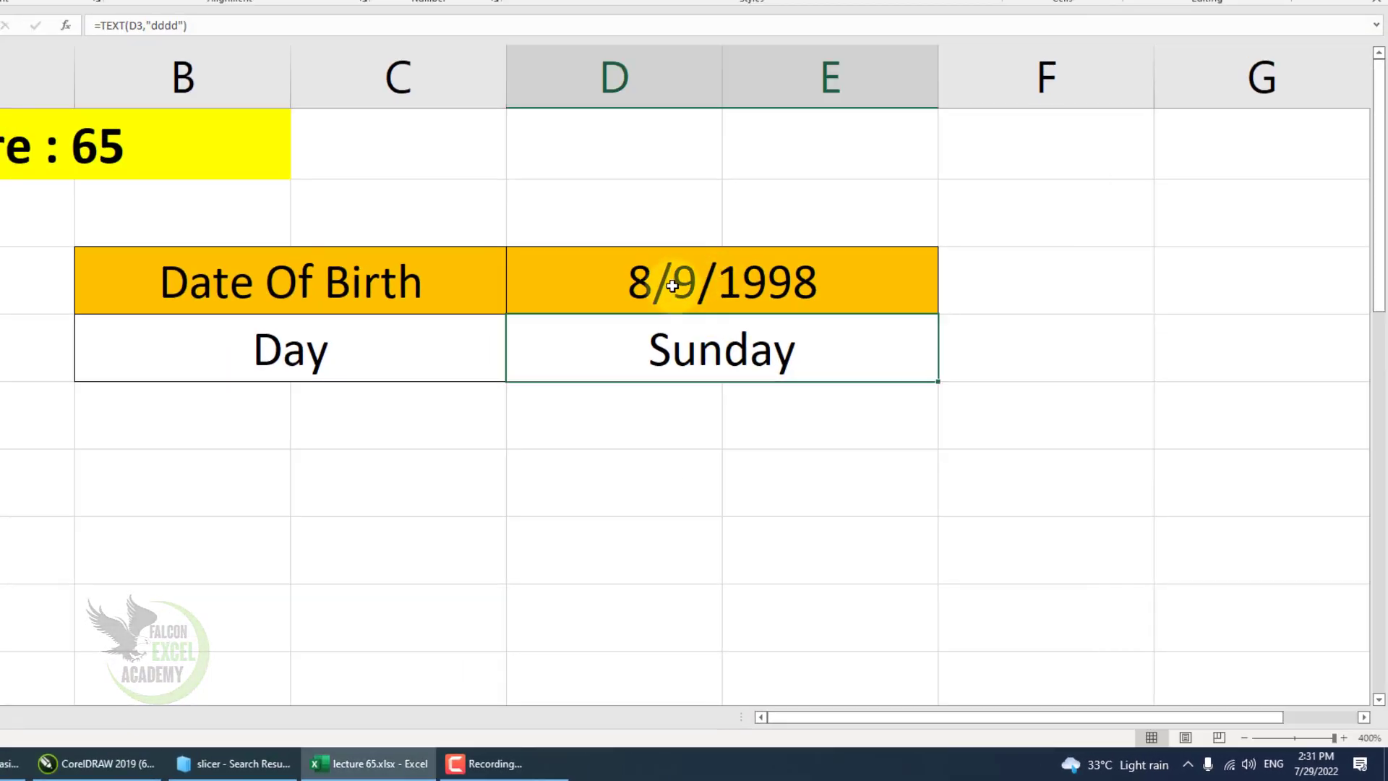
click(672, 285)
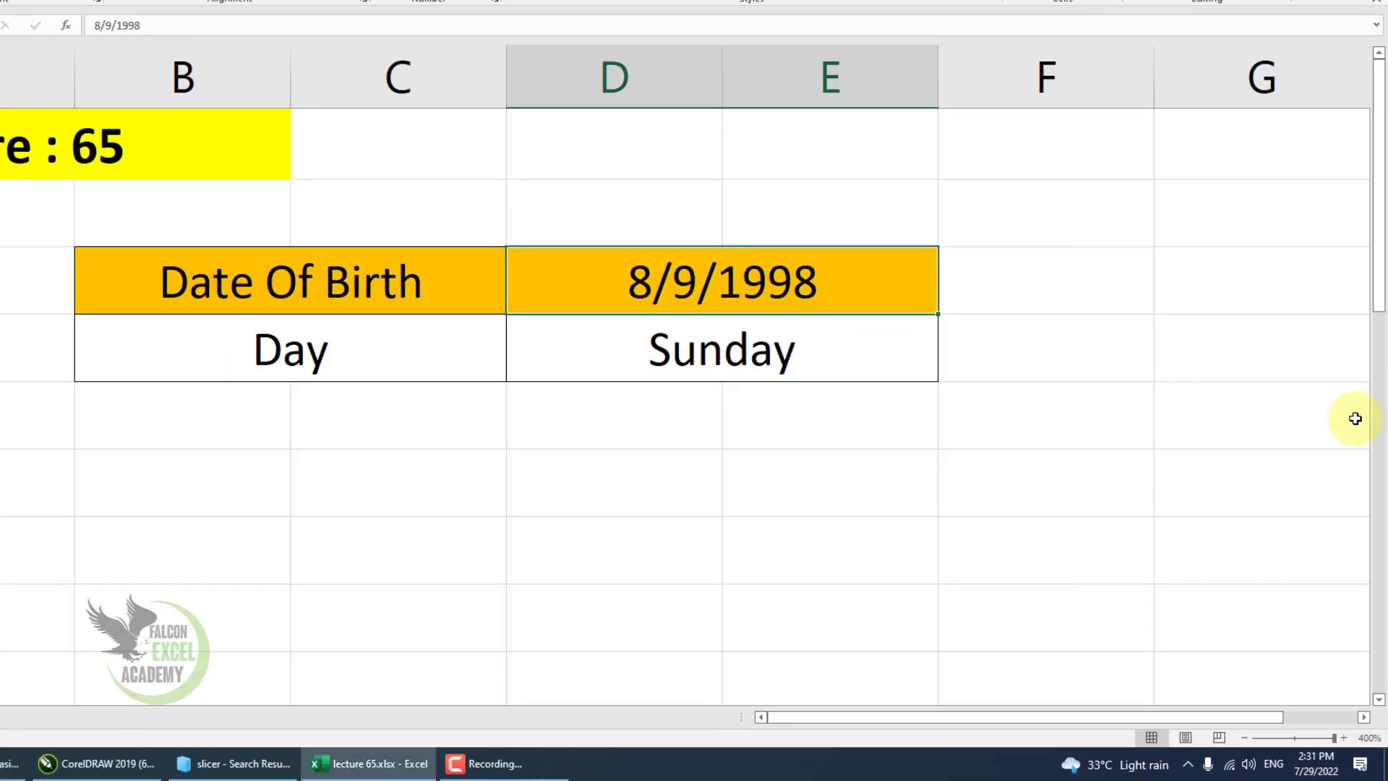
text(07-)
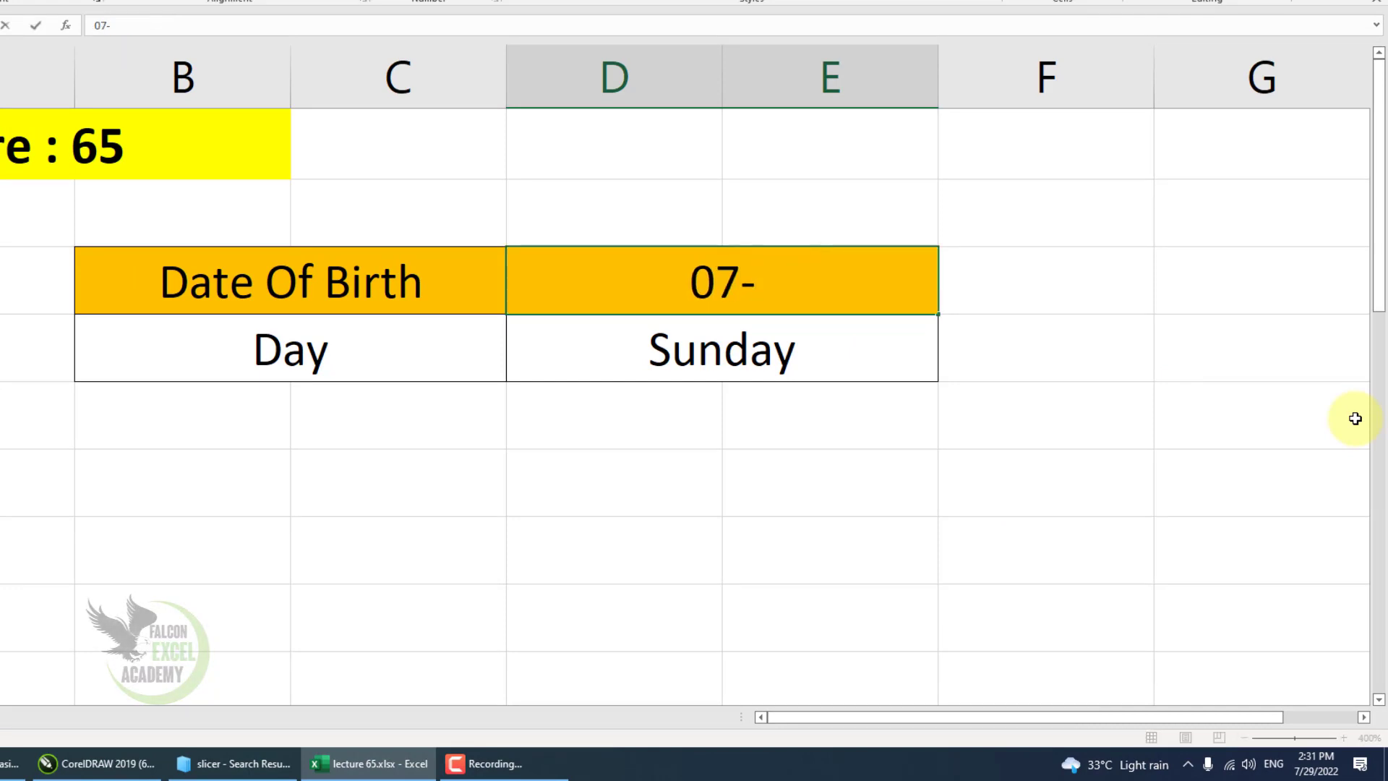
text(02-)
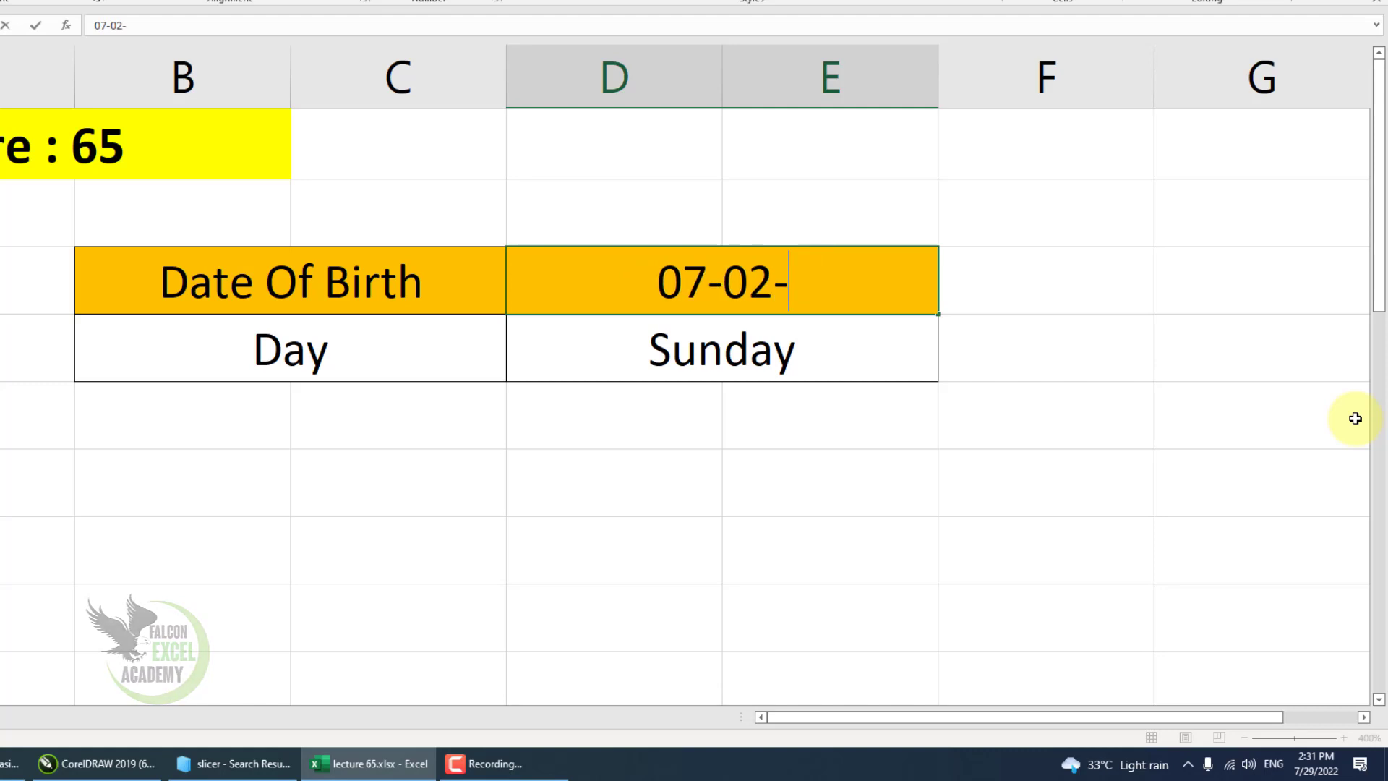
text(1999)
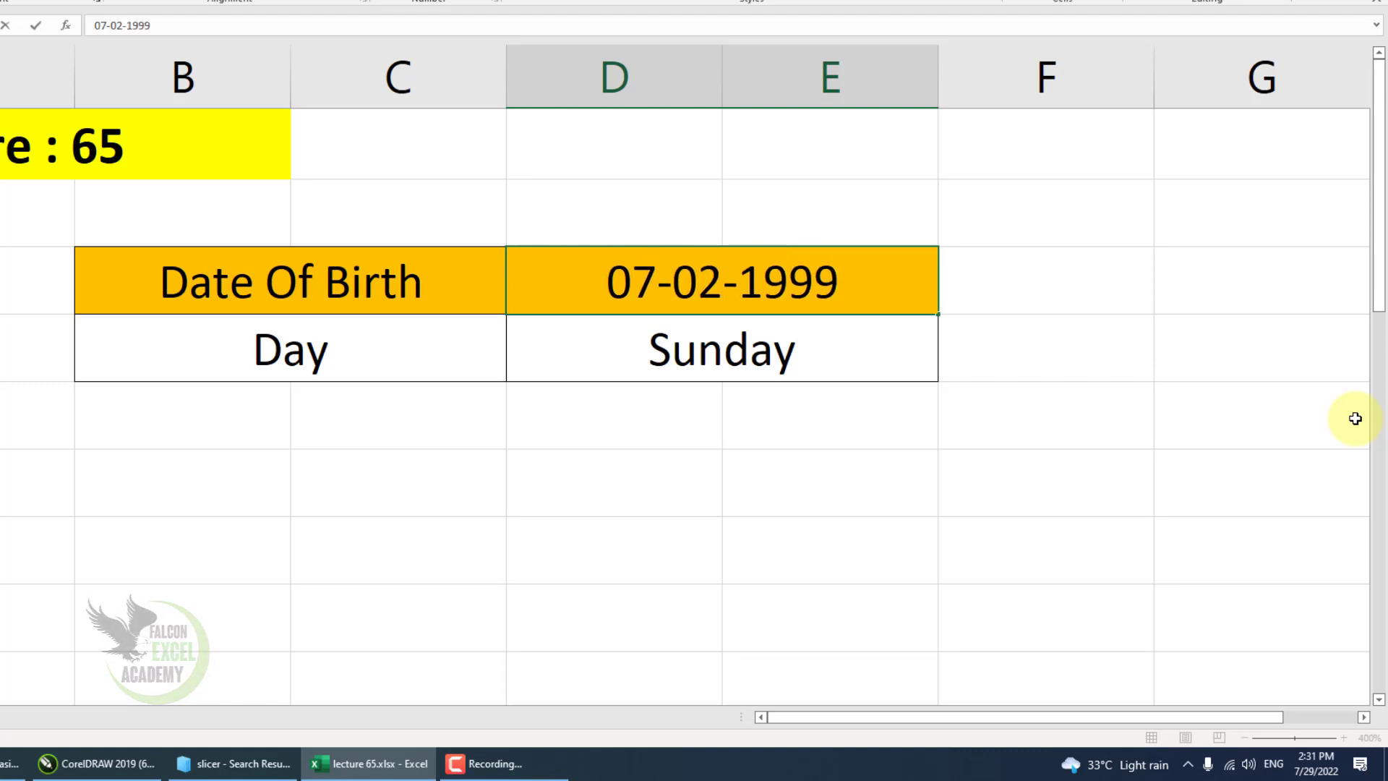
key(Return)
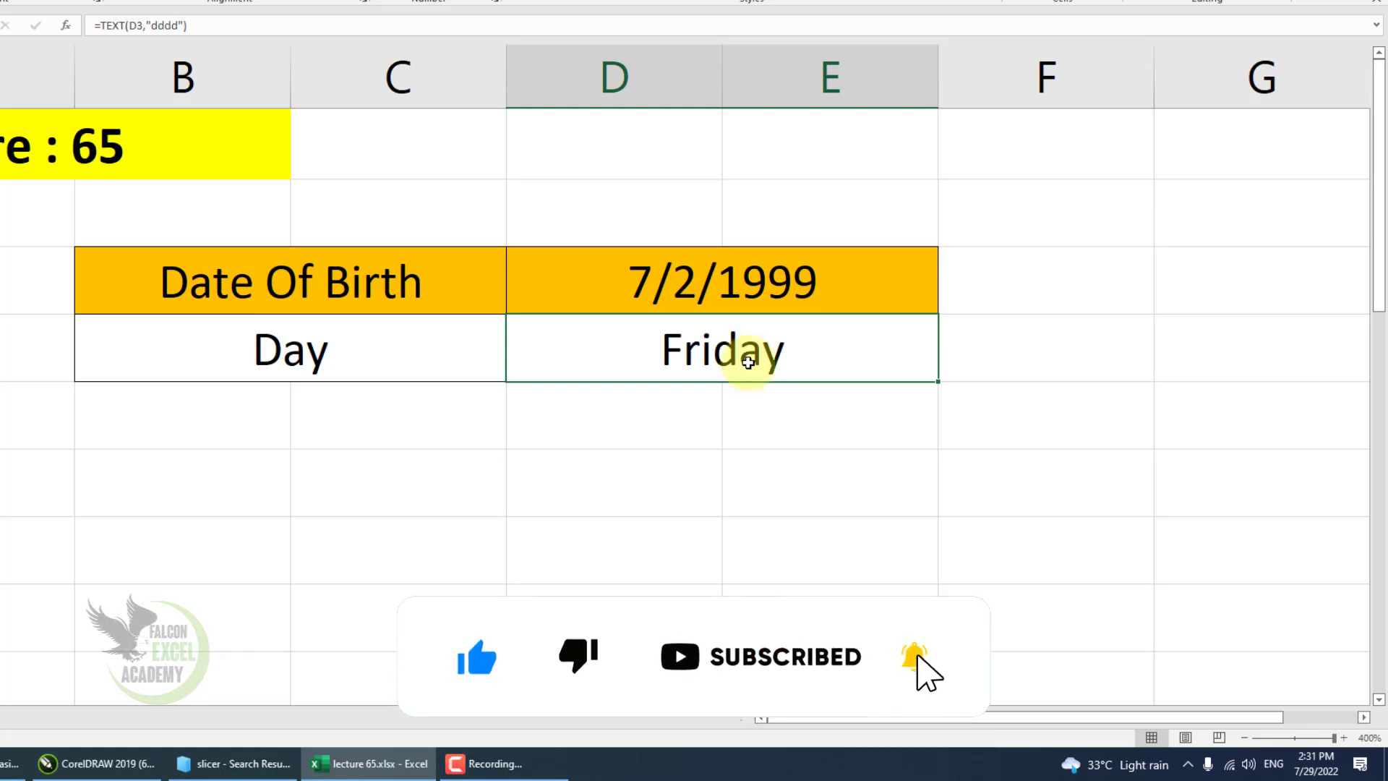
Clear the Day result in cell D4 and enter the formula =TEXT(D3,"DDDD") there
key(Delete)
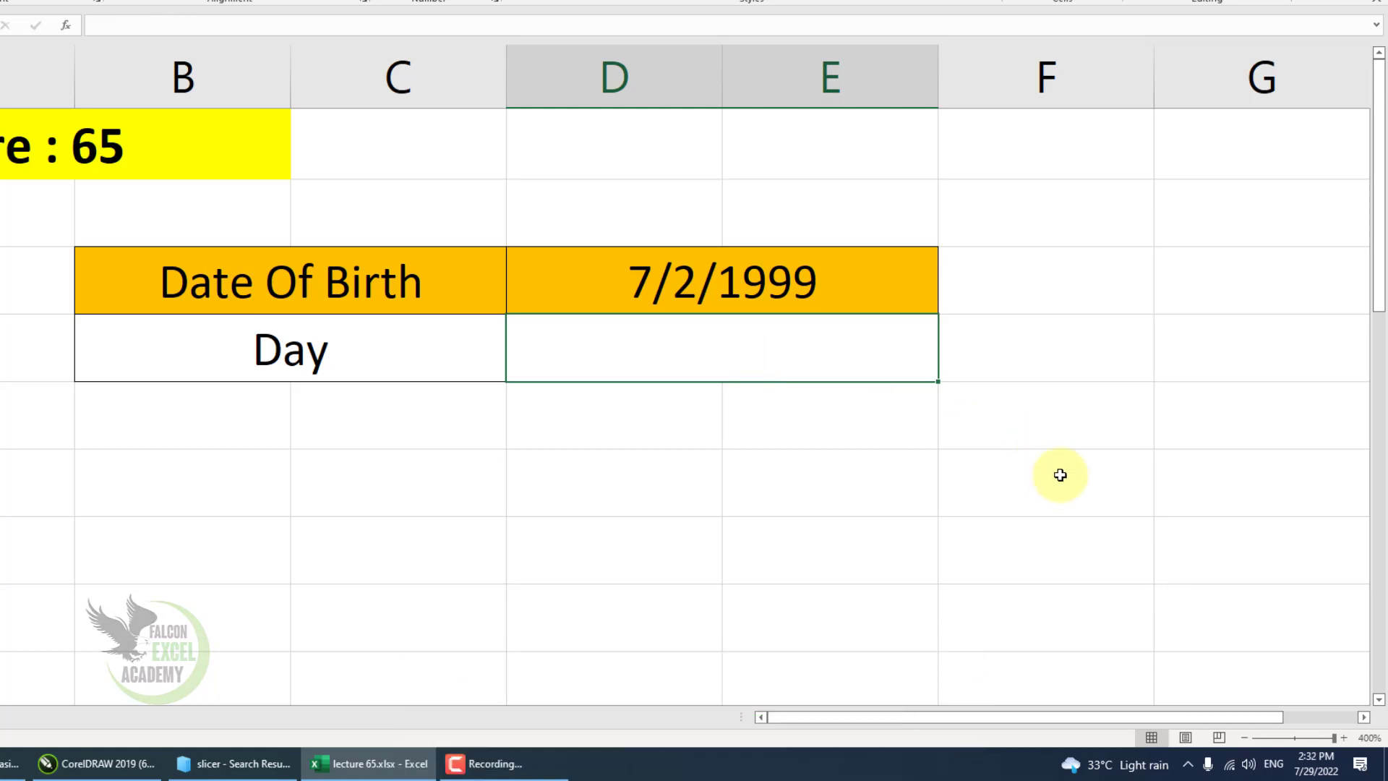
click(1060, 476)
click(866, 366)
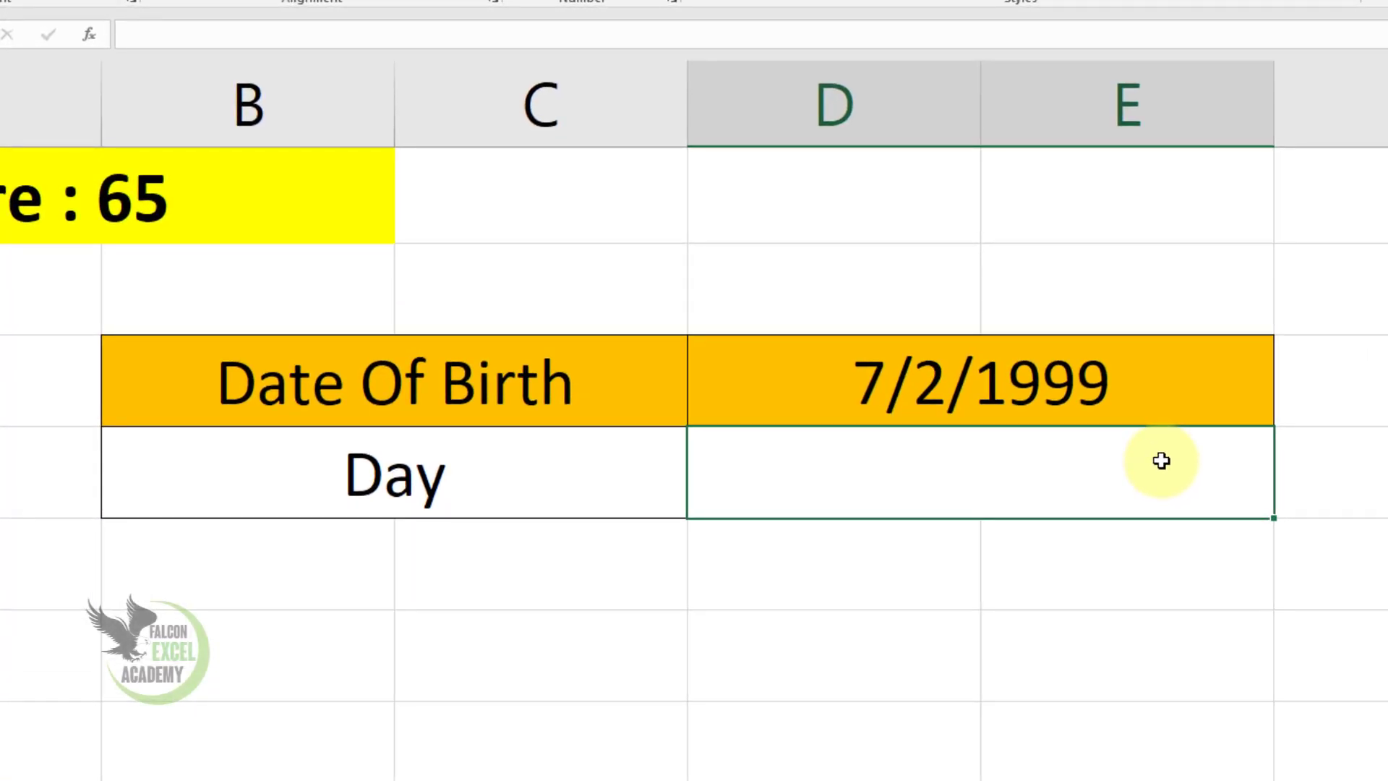
text(=tex)
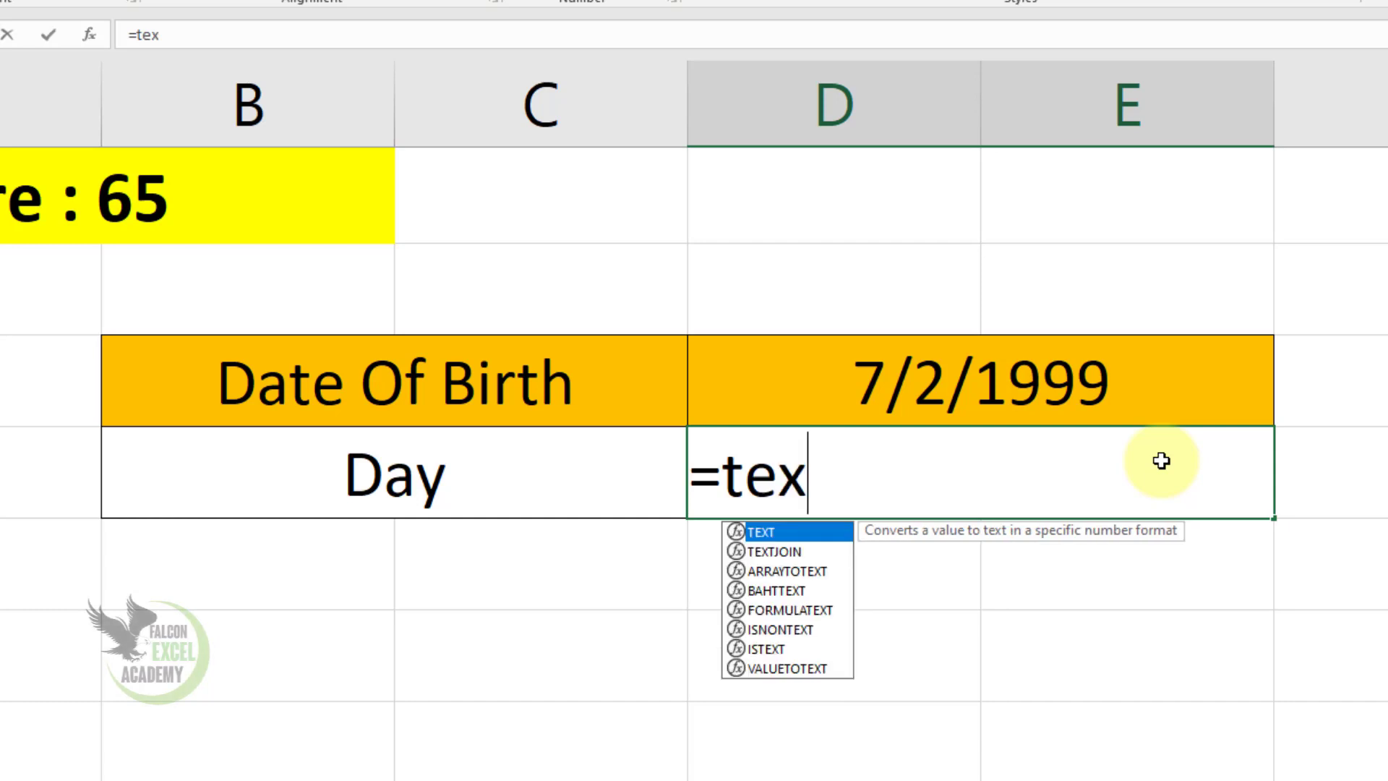
text(t)
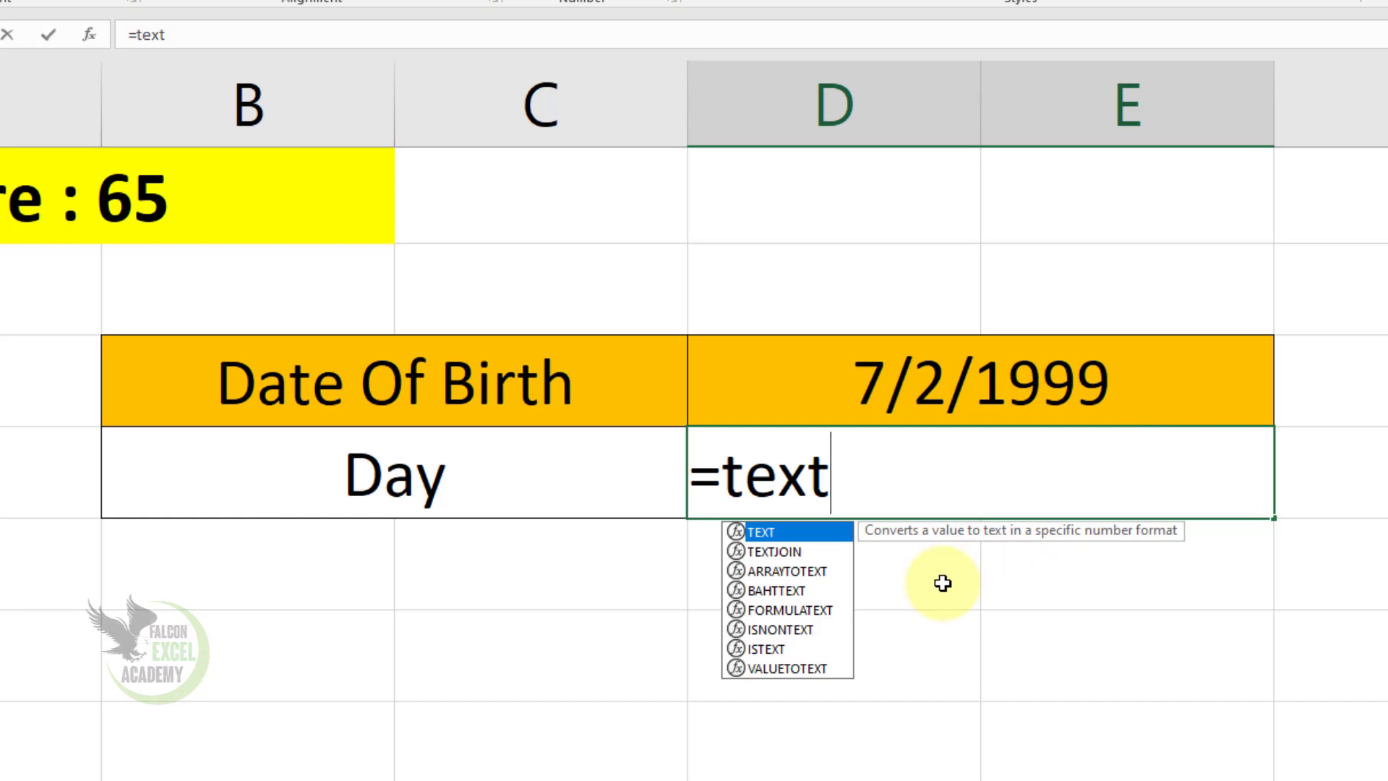
key(Tab)
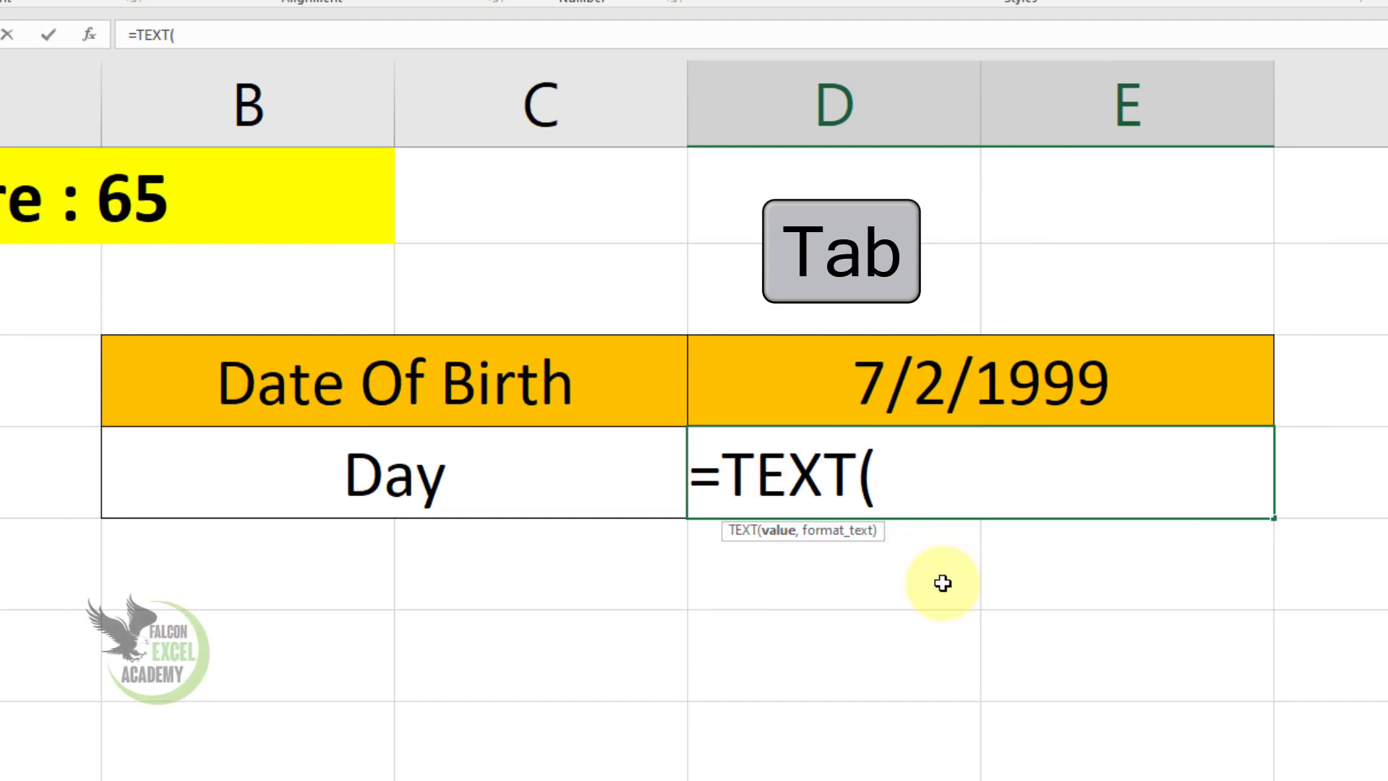
click(1021, 392)
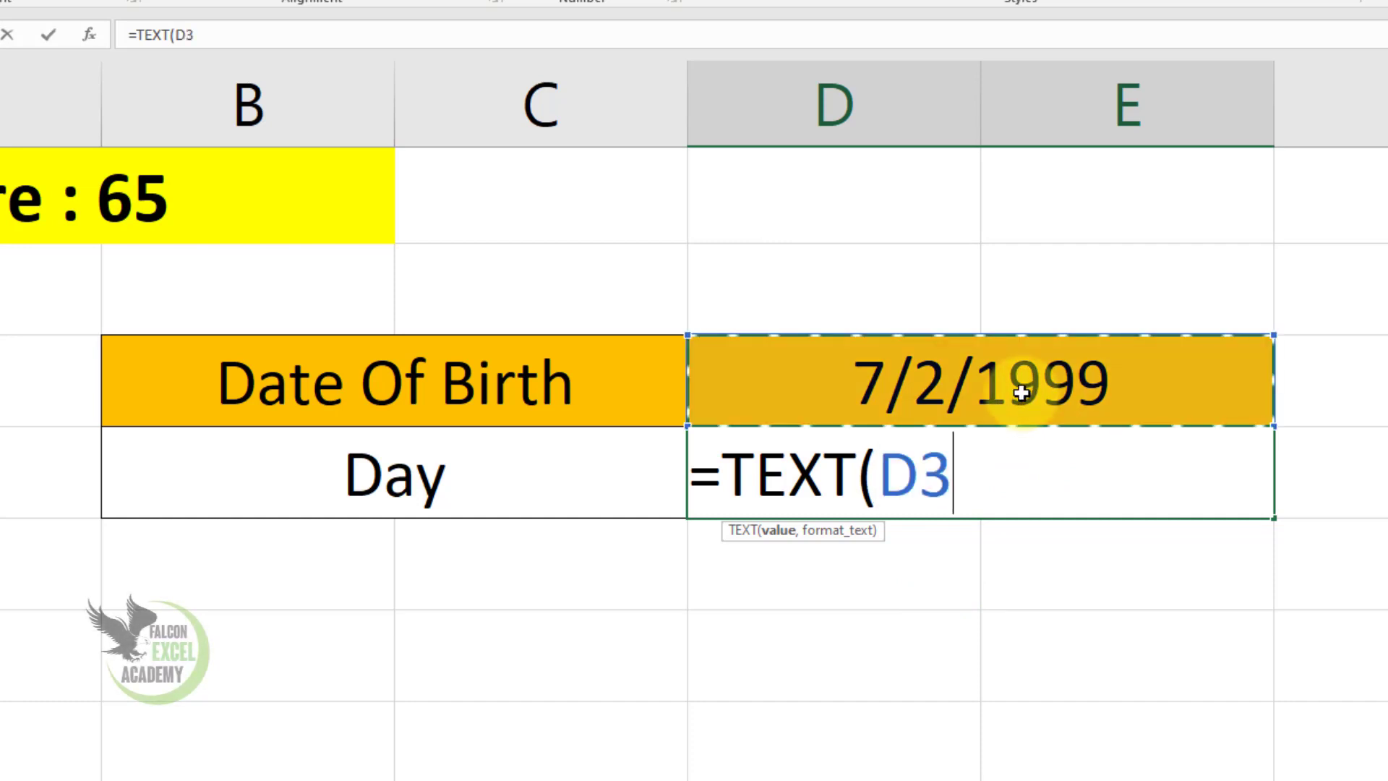
text(,)
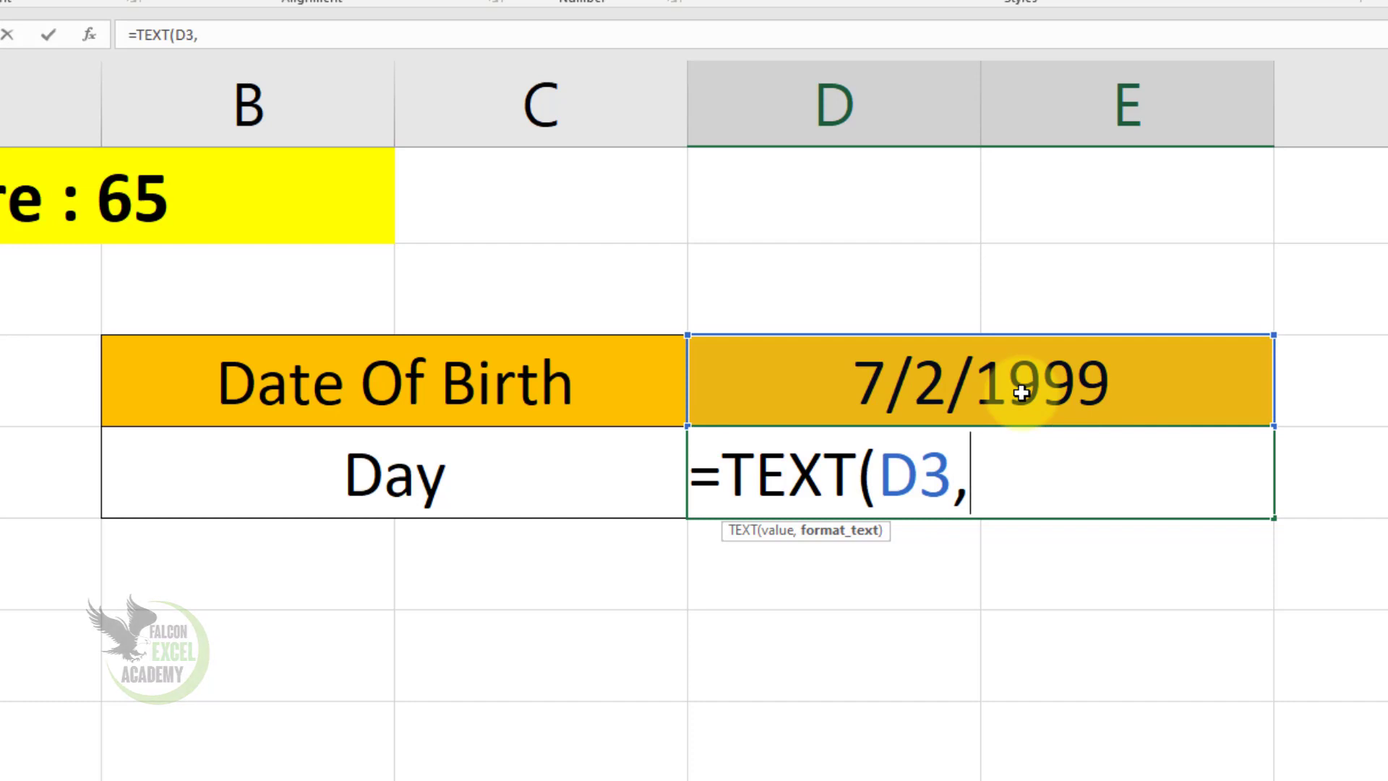
text("DDDD)
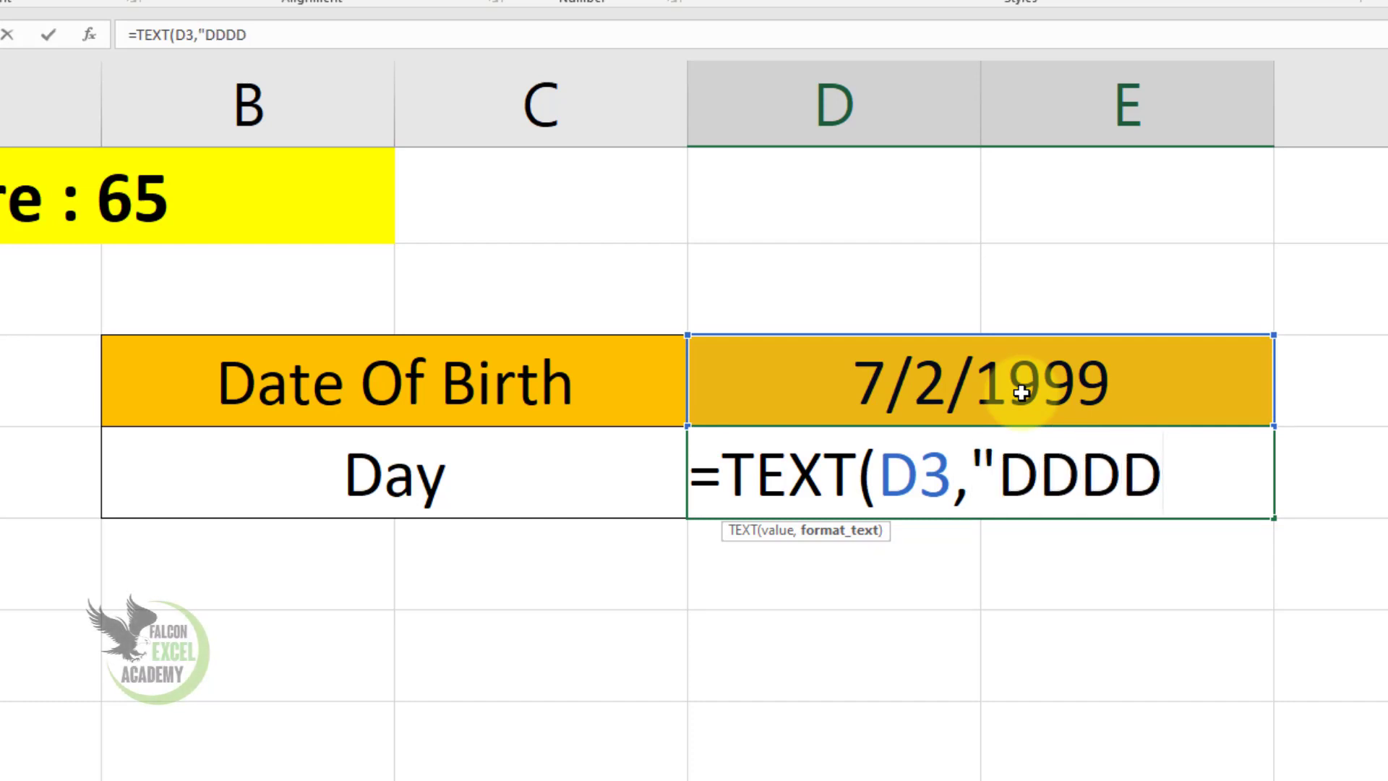
text("))
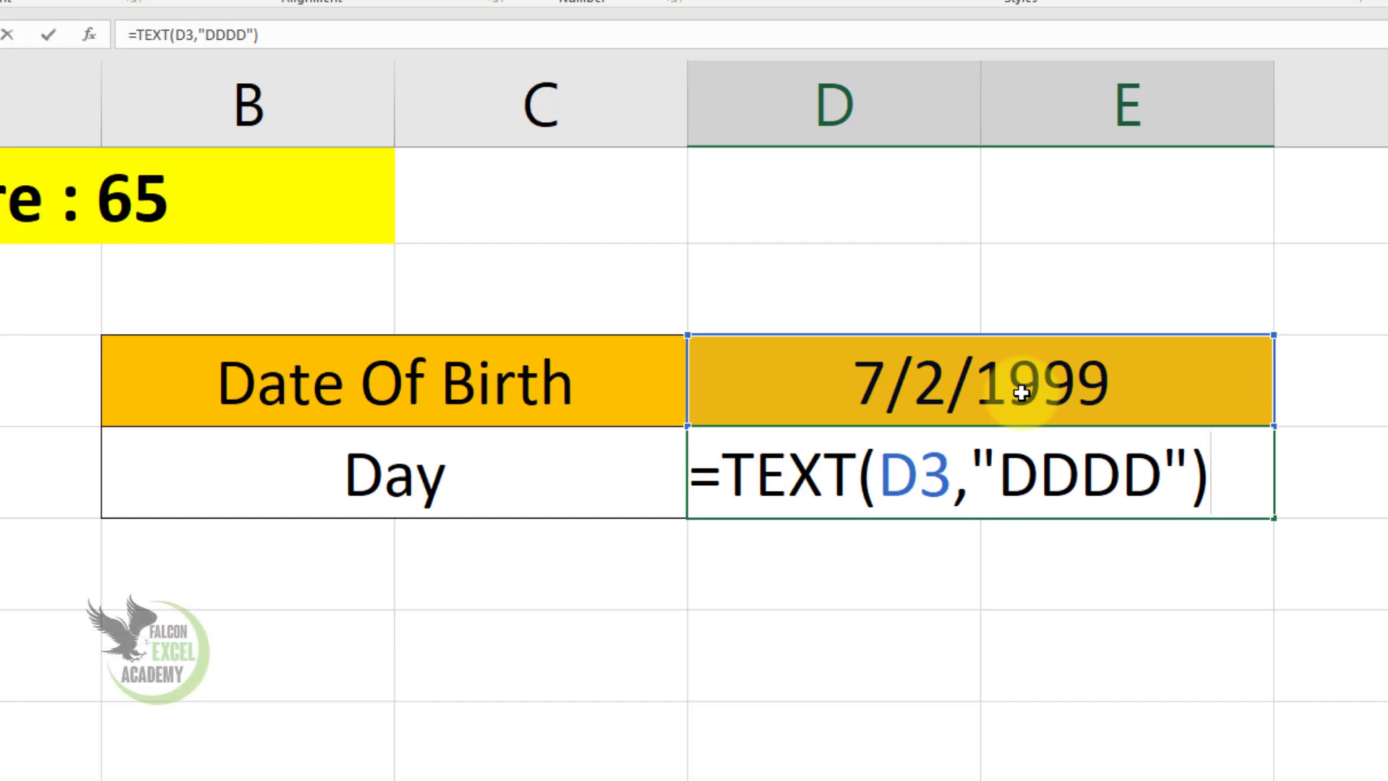
key(Return)
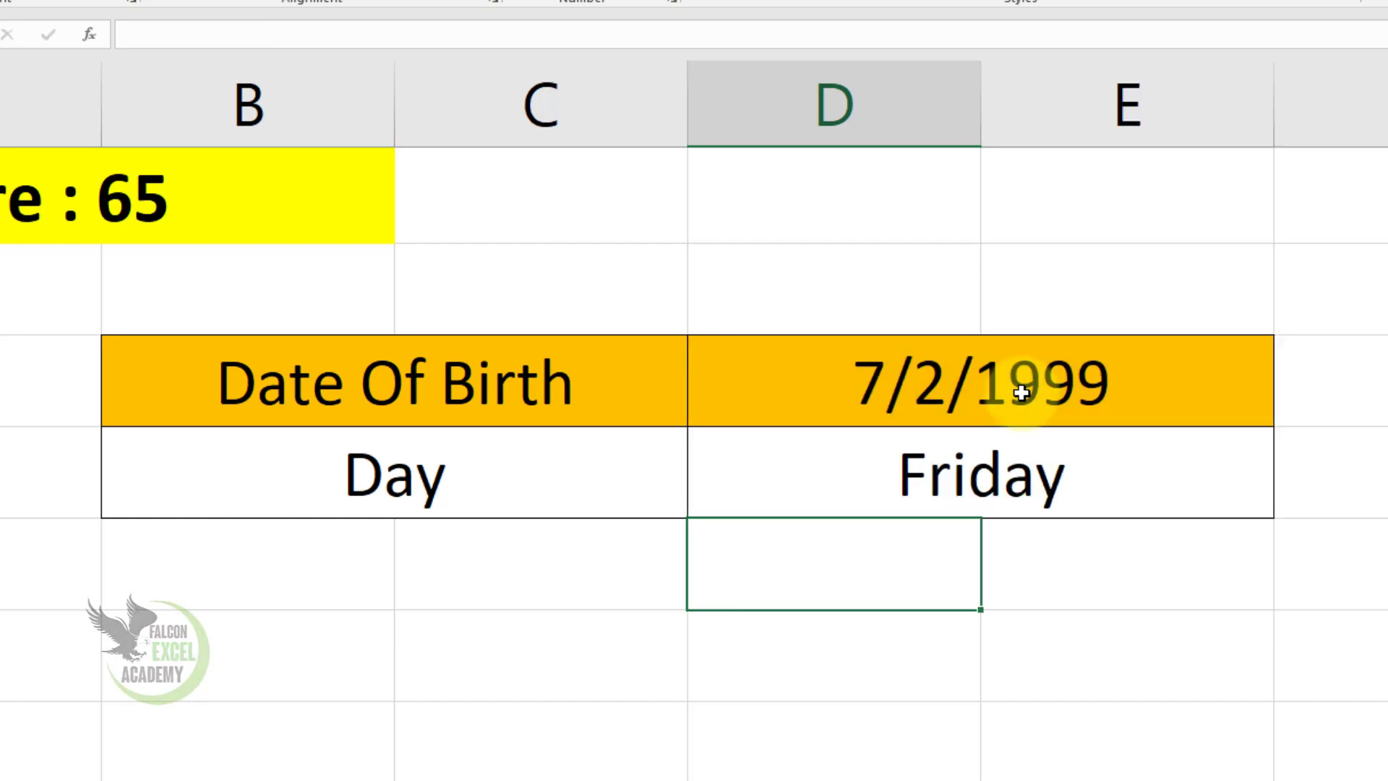
Overwrite the date in D3 with an earlier date of birth to test the weekday formula
click(1052, 493)
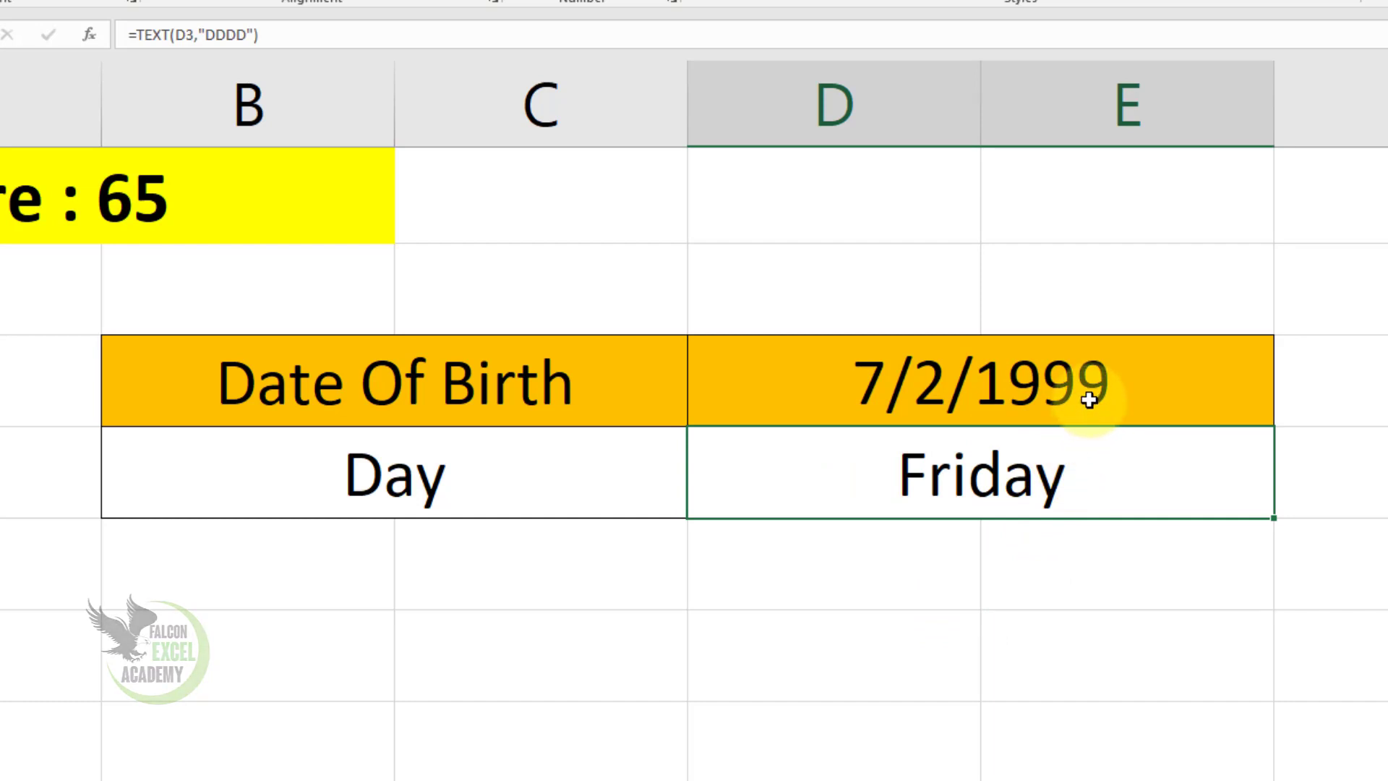
double_click(1088, 387)
drag(1139, 389, 611, 374)
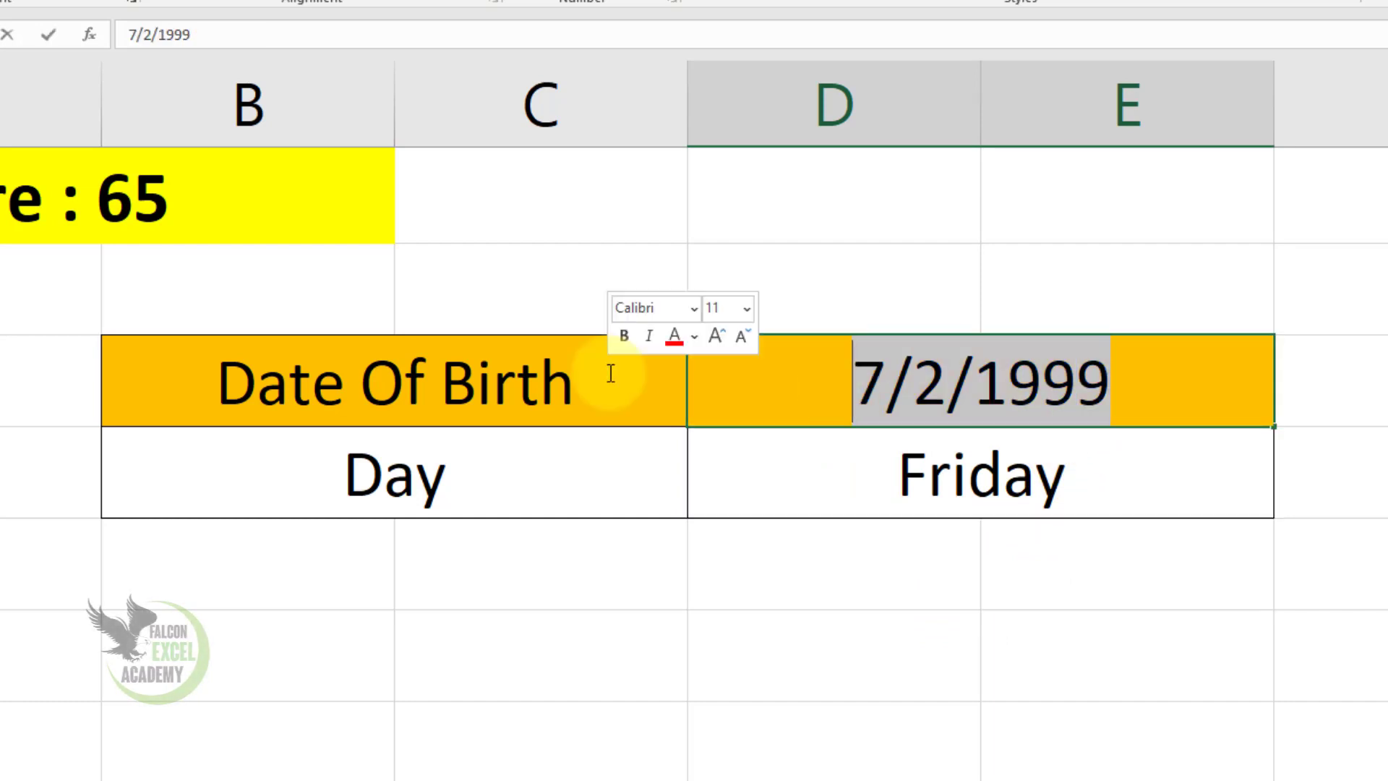
text(02-)
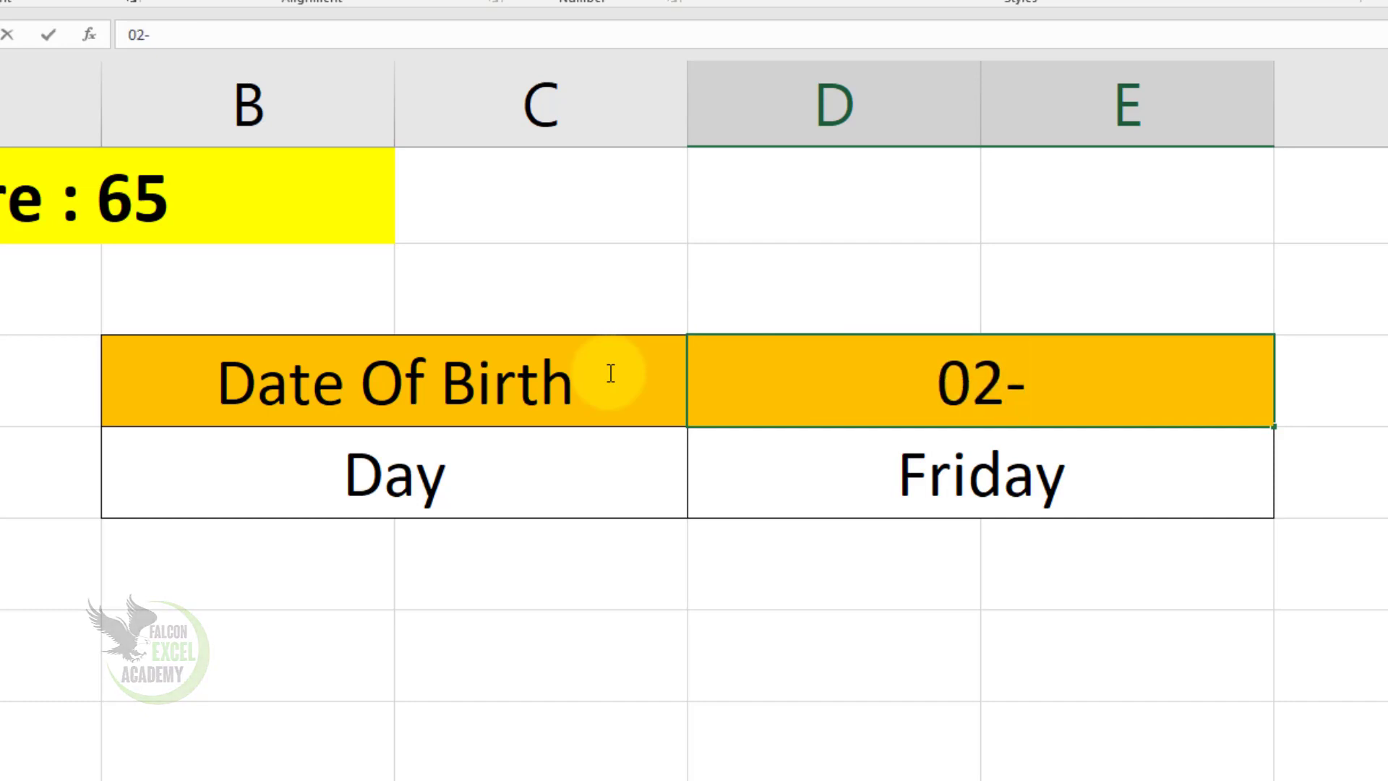
text(25-19)
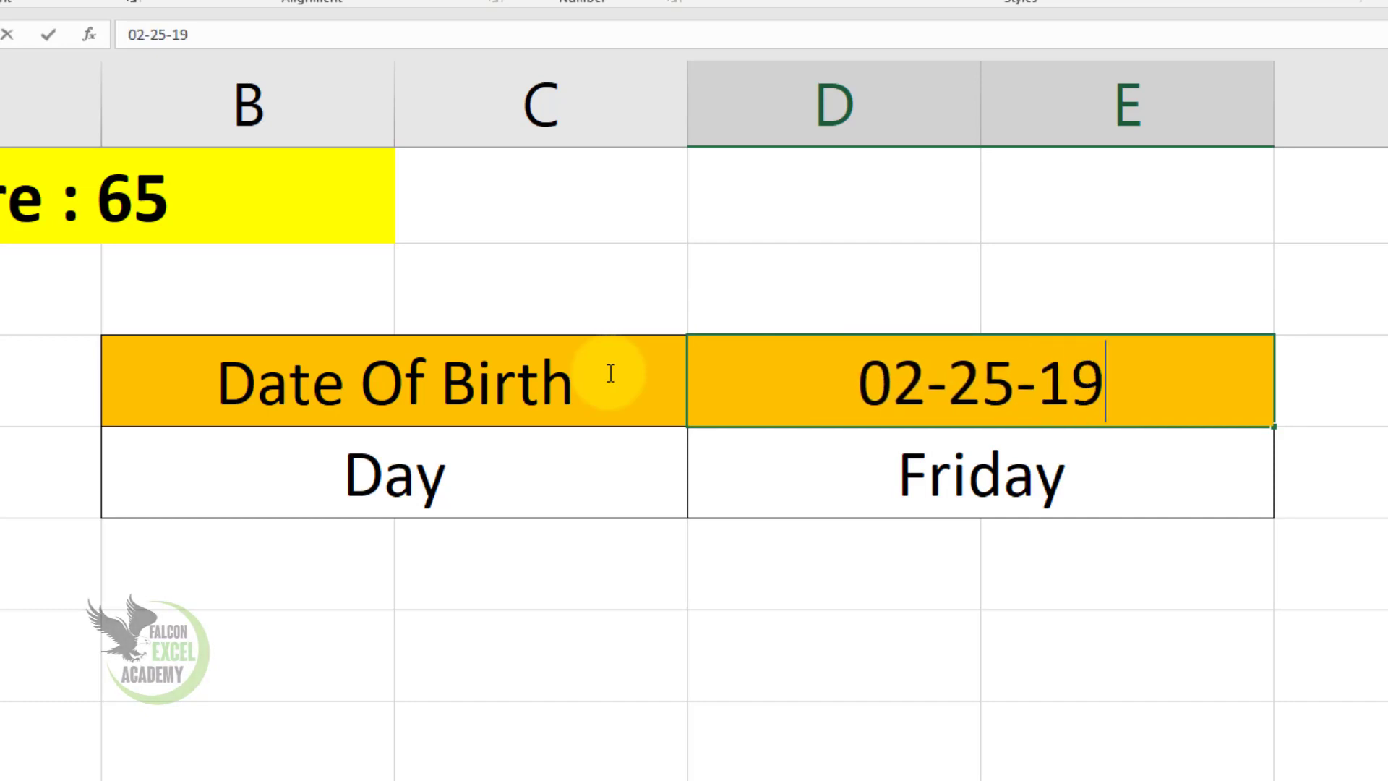
text(84)
key(Return)
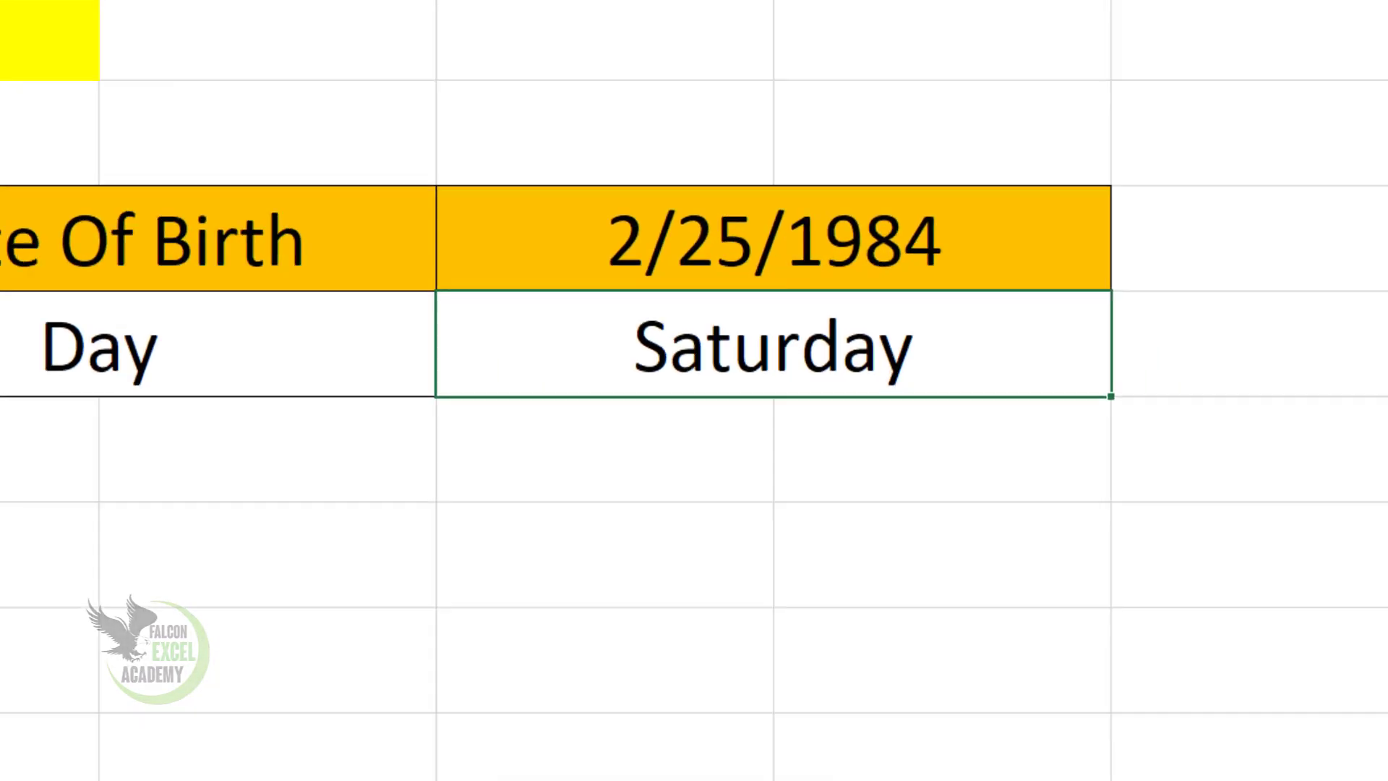
Go back to the birth year of the date in D3 in the Windows taskbar calendar
click(1212, 747)
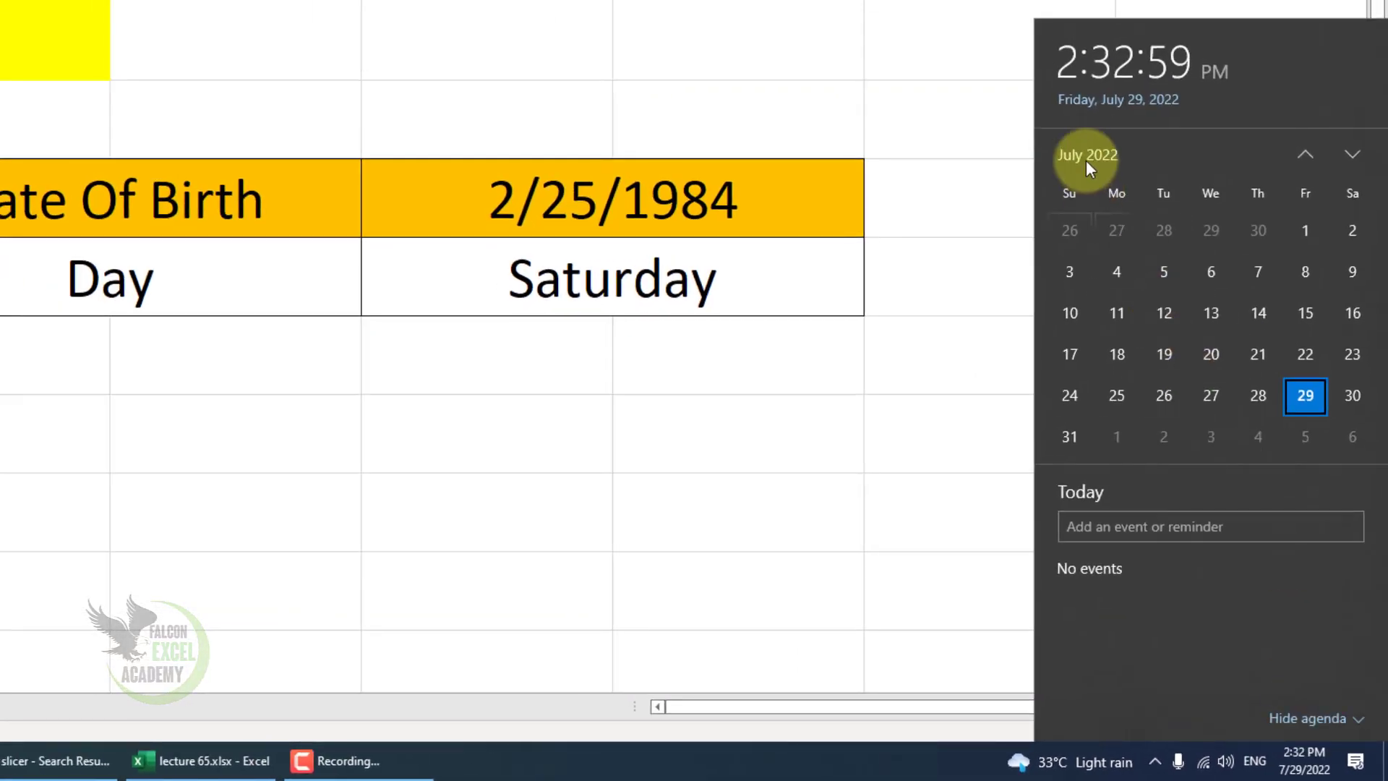
click(1088, 157)
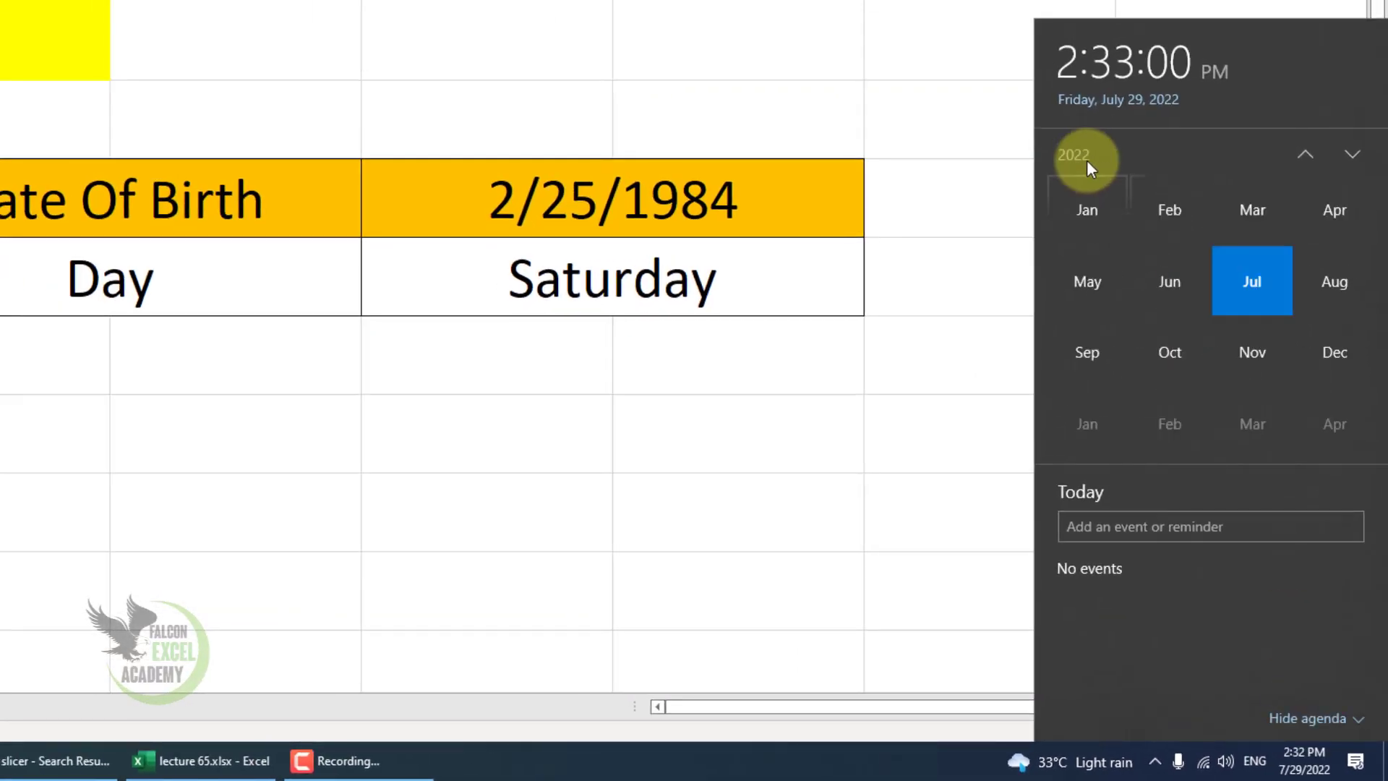
click(1307, 153)
click(1307, 153)
click(1306, 153)
click(1307, 153)
click(1306, 152)
click(1306, 152)
click(1306, 152)
click(1306, 152)
click(1307, 153)
click(1307, 153)
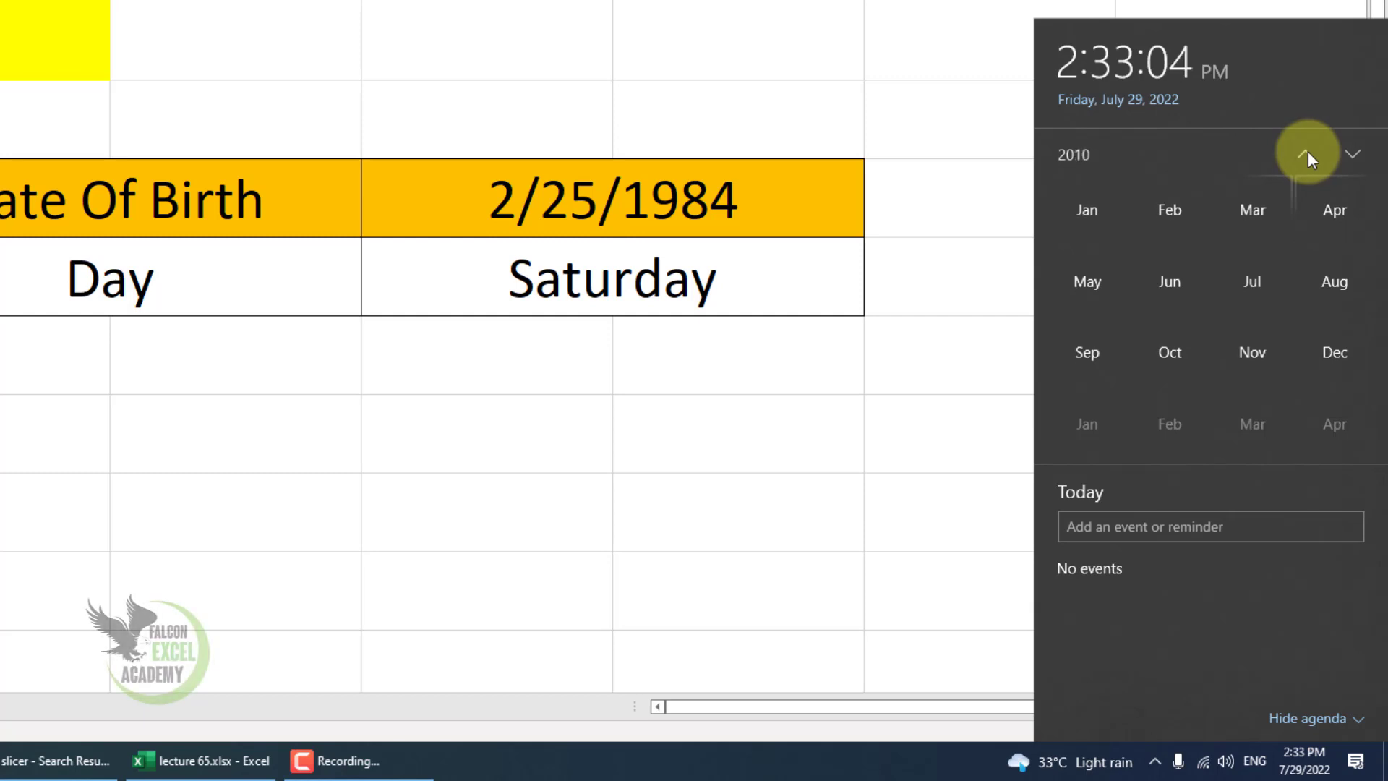
click(1307, 153)
click(1307, 153)
click(1307, 153)
click(1306, 152)
click(1307, 153)
click(1306, 152)
click(1306, 152)
click(1306, 153)
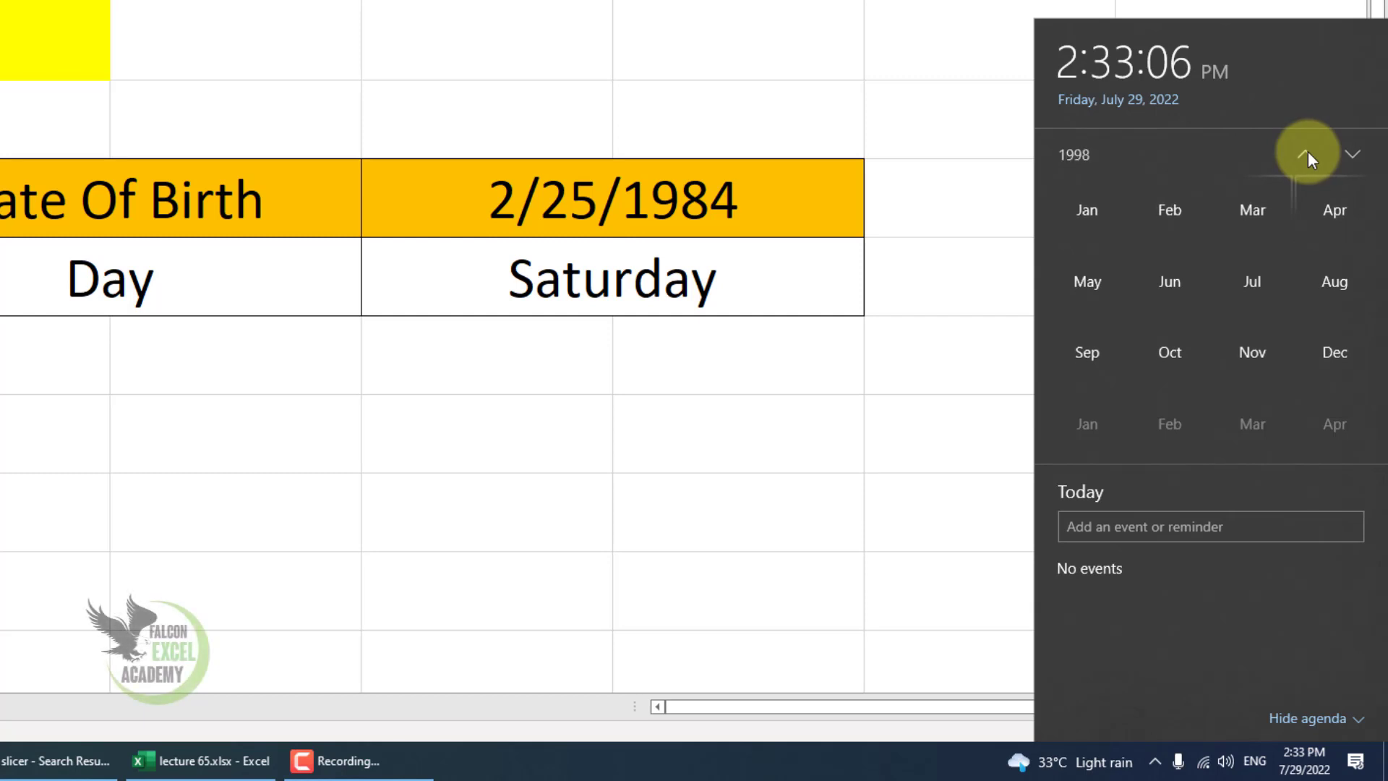
click(1306, 153)
click(1306, 152)
click(1307, 152)
click(1306, 152)
click(1306, 152)
click(1306, 153)
click(1307, 152)
click(1307, 152)
click(1306, 153)
click(1307, 152)
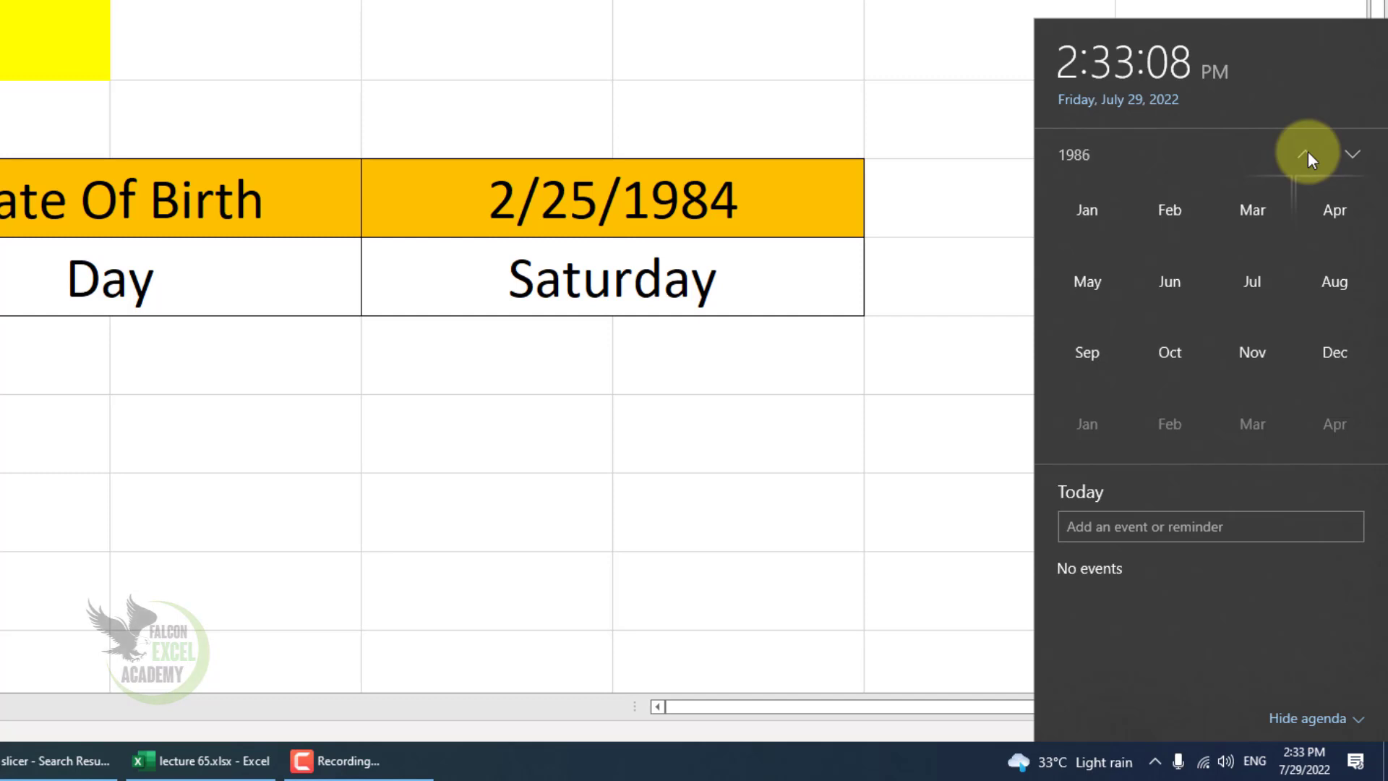
click(1306, 152)
click(1306, 153)
click(1307, 152)
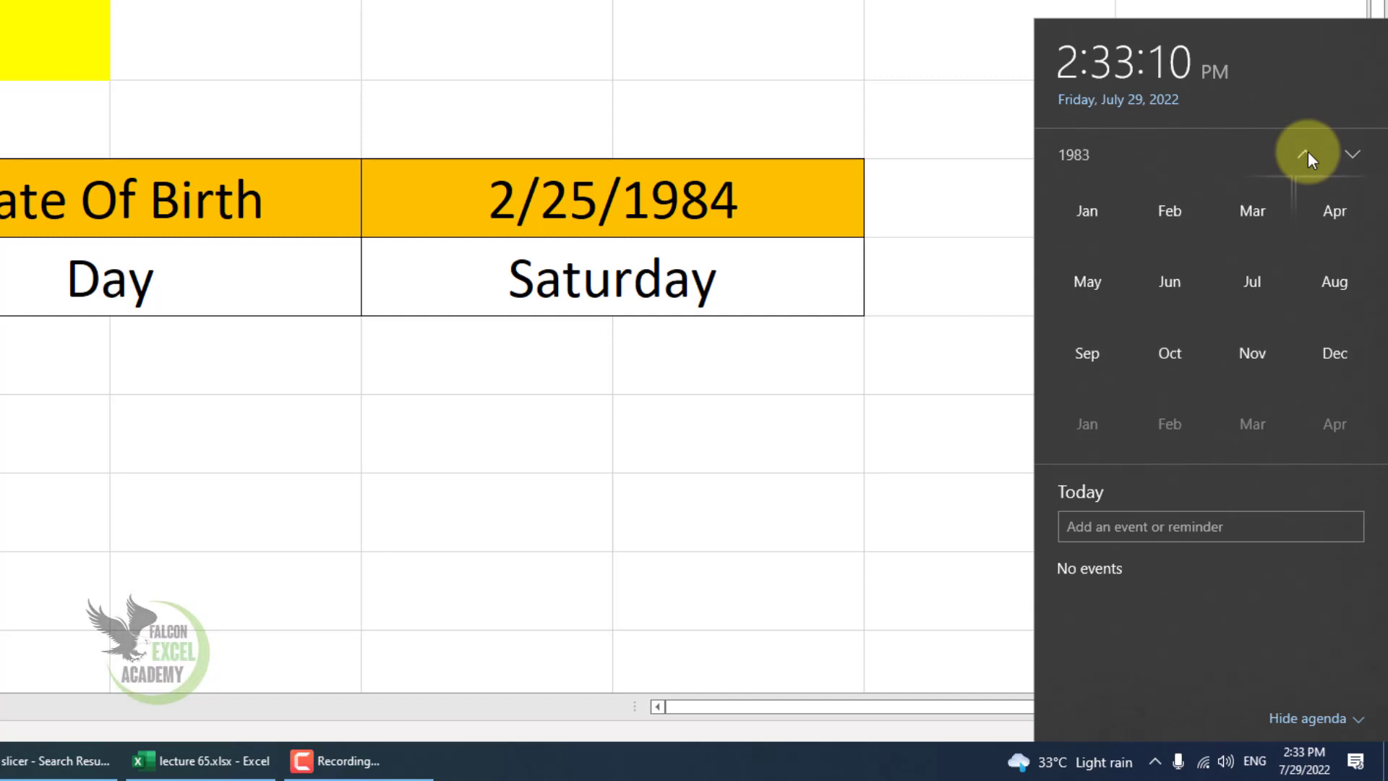
click(1351, 154)
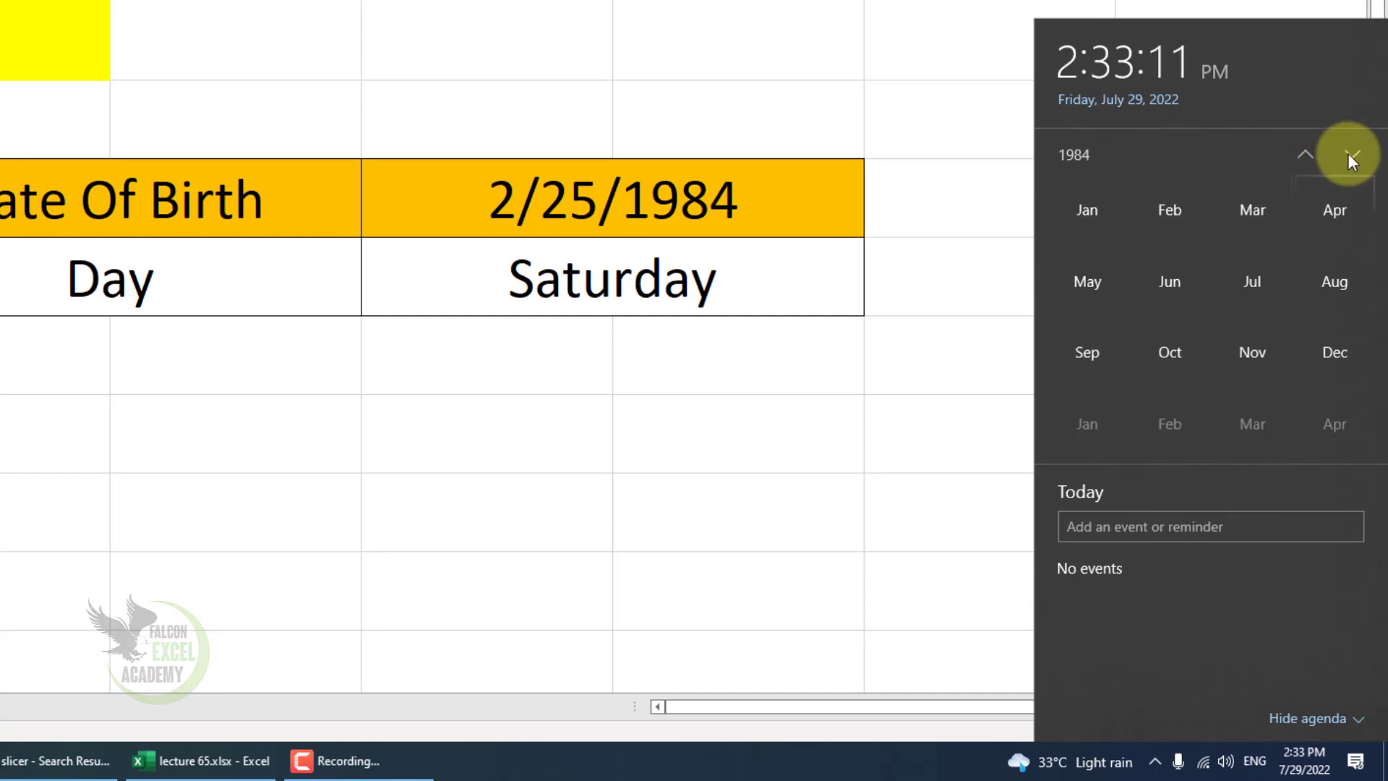
Open the birth month in the calendar and select the birth day to check its weekday, then return to the worksheet
click(1170, 222)
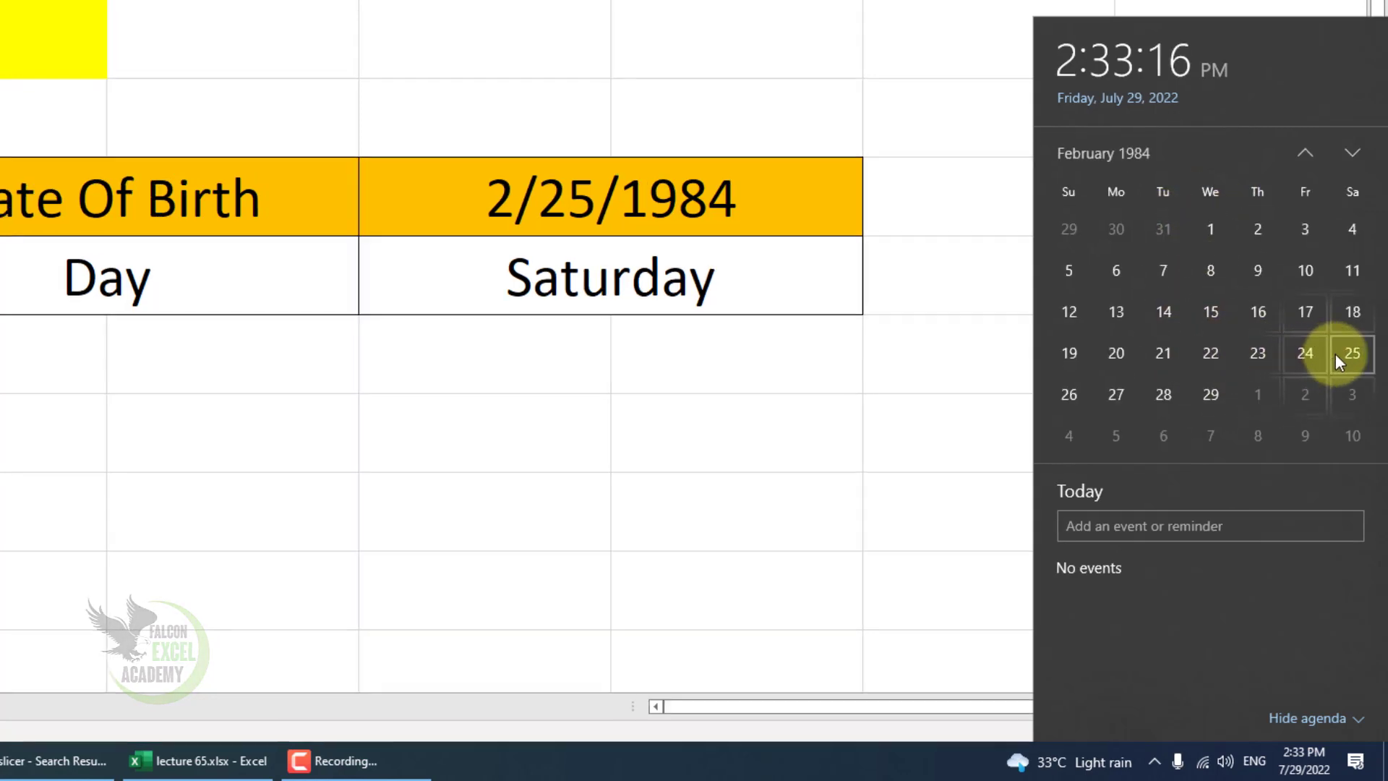
click(1336, 354)
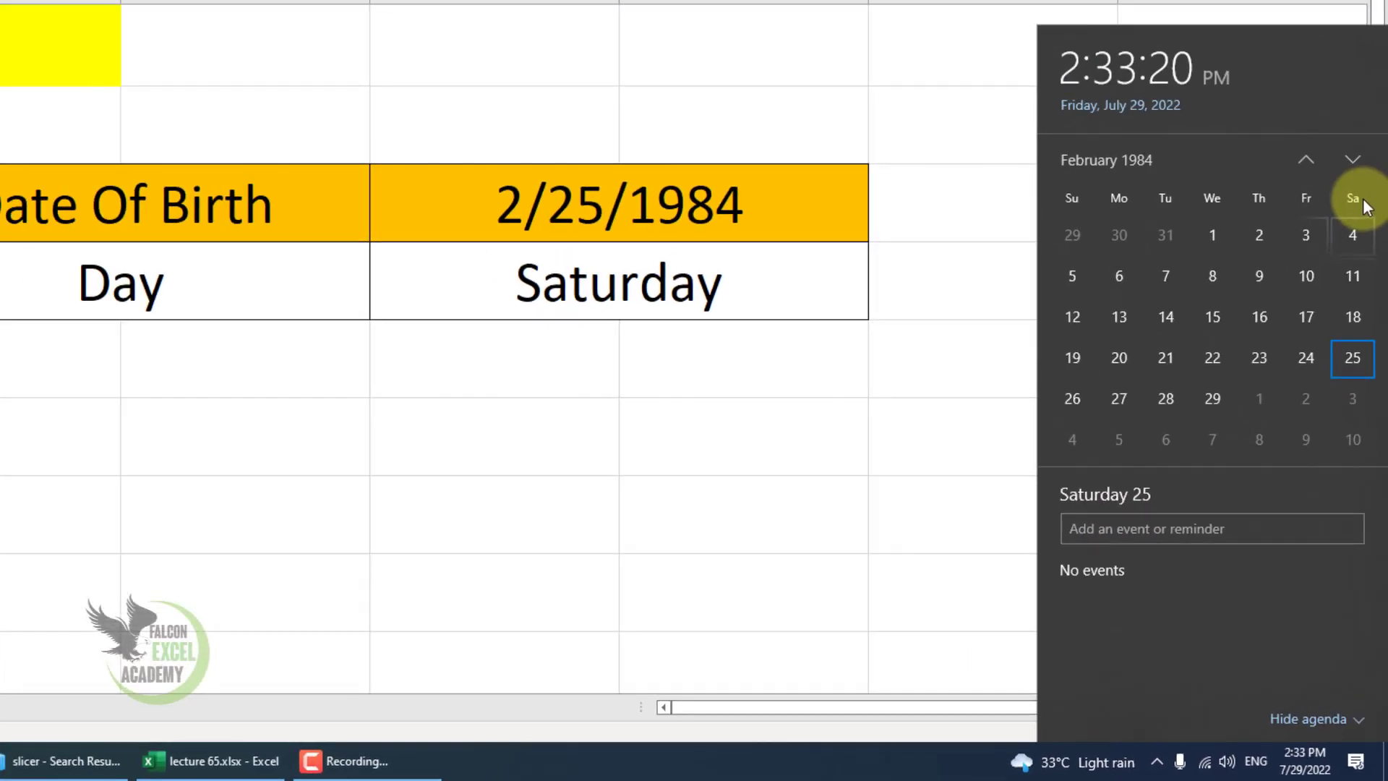
click(765, 404)
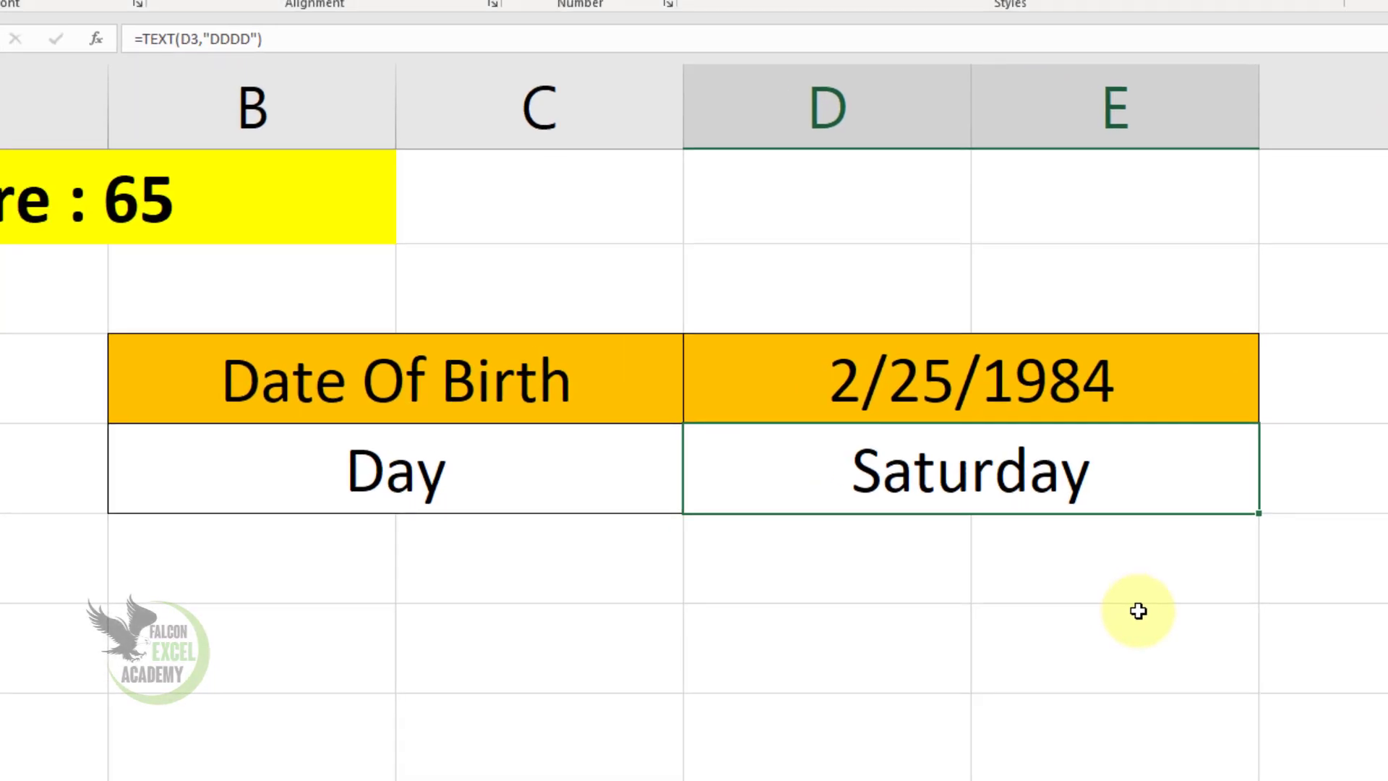
Shorten the format code in D4 so the formula reads =TEXT(D3,"DDD")
double_click(1033, 479)
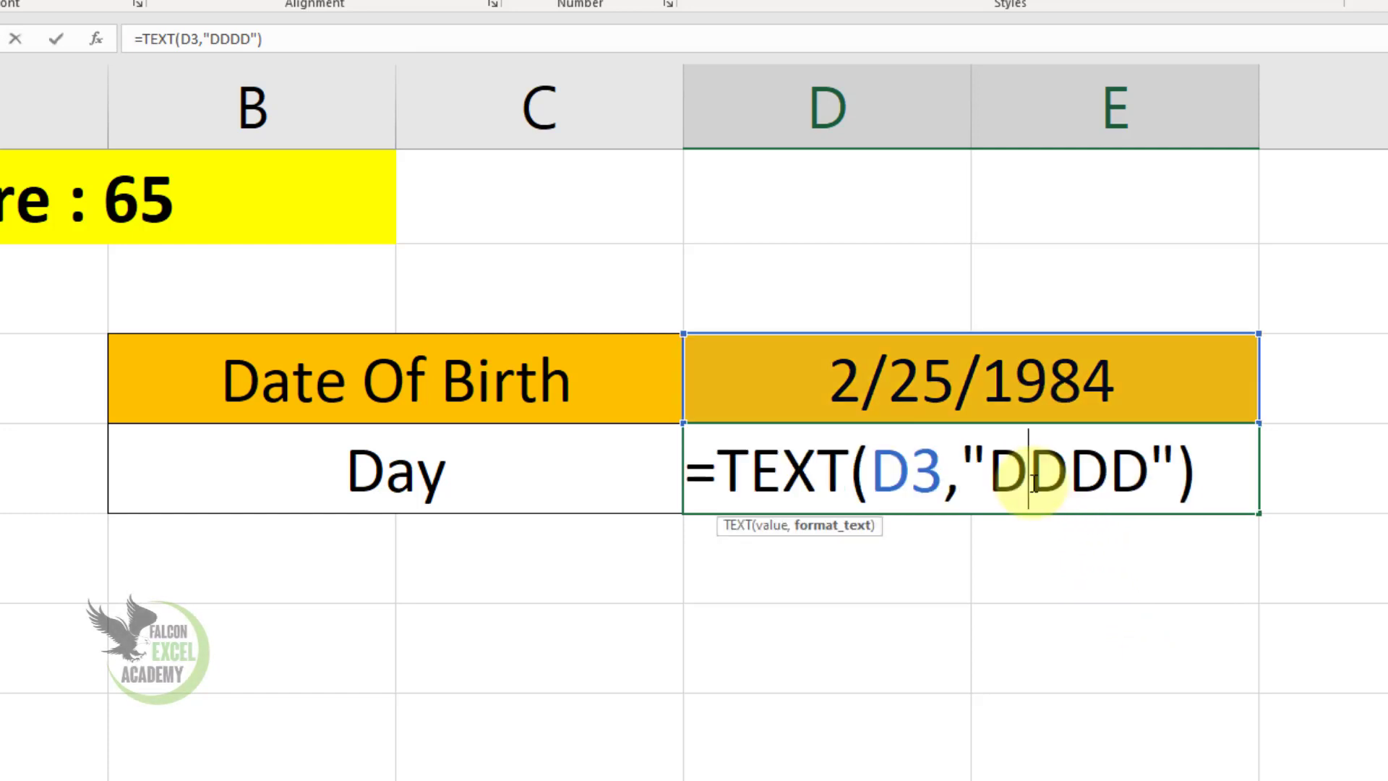
click(1090, 527)
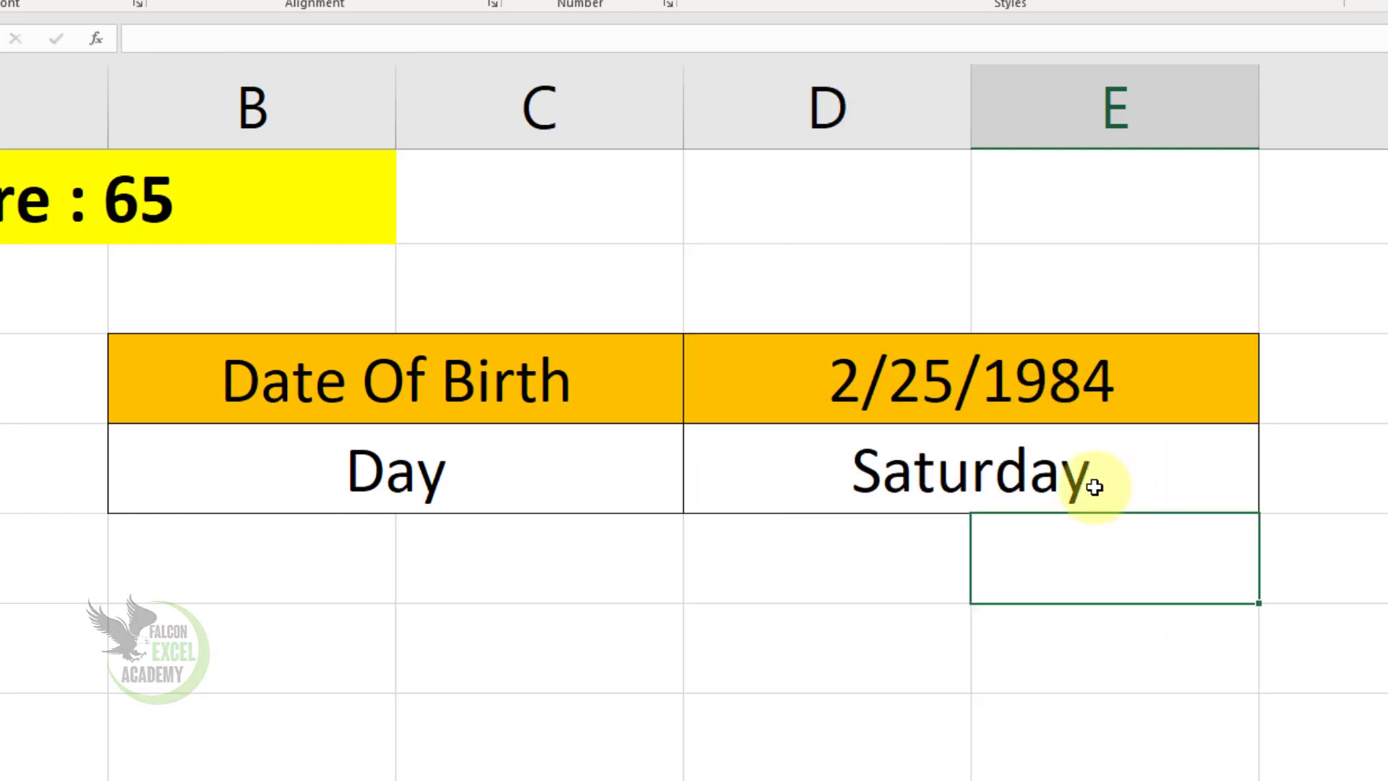
click(1011, 483)
double_click(1012, 483)
drag(1108, 475, 1126, 475)
key(BackSpace)
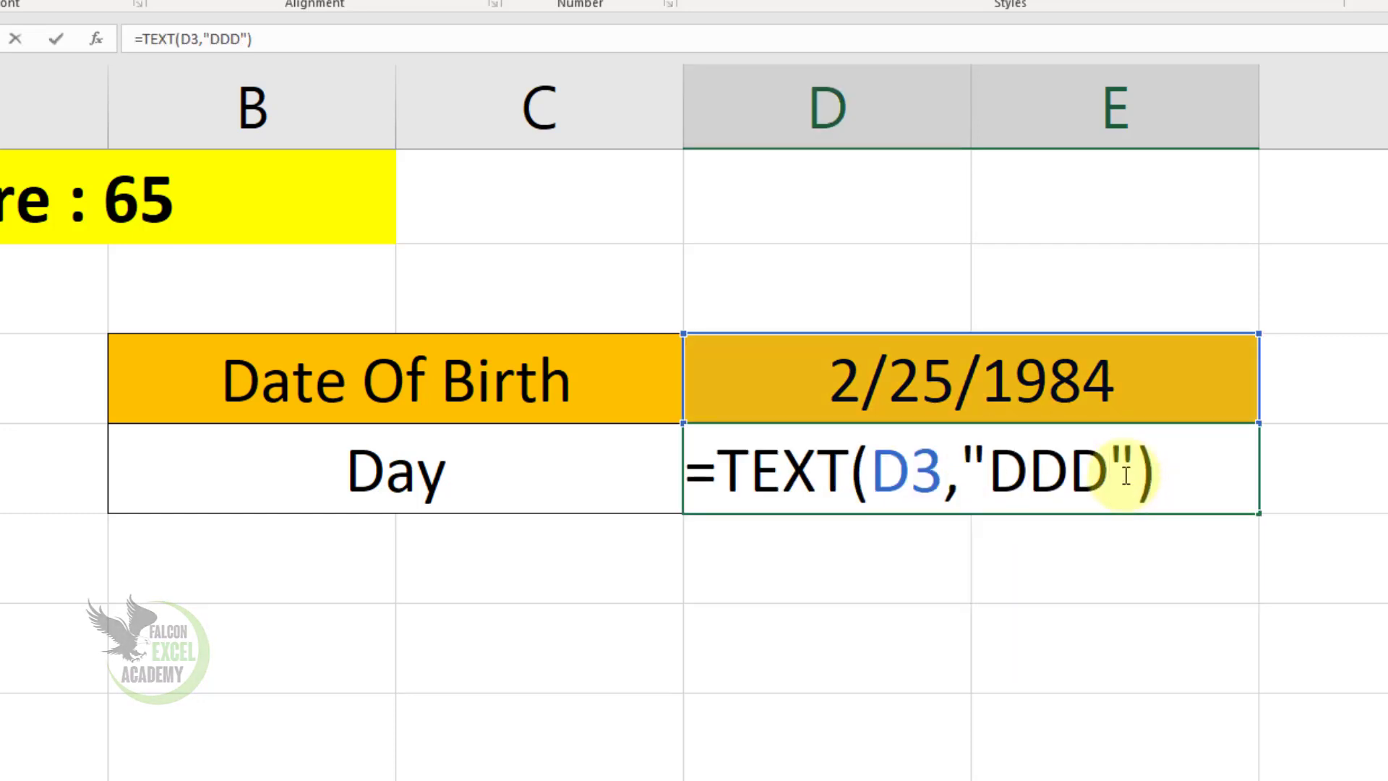
key(Return)
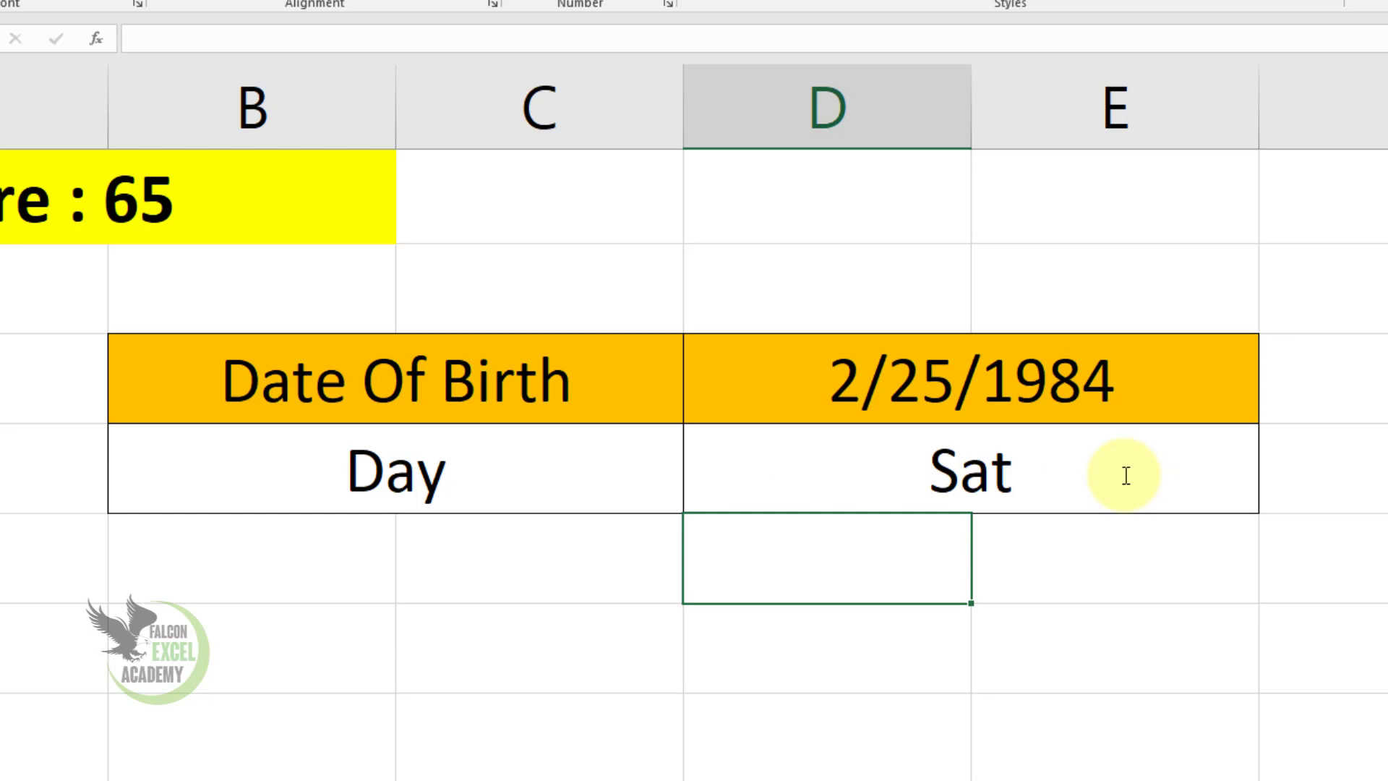
Replace the format code in D4 with a single d so the formula reads =TEXT(D3,"d")
double_click(1007, 471)
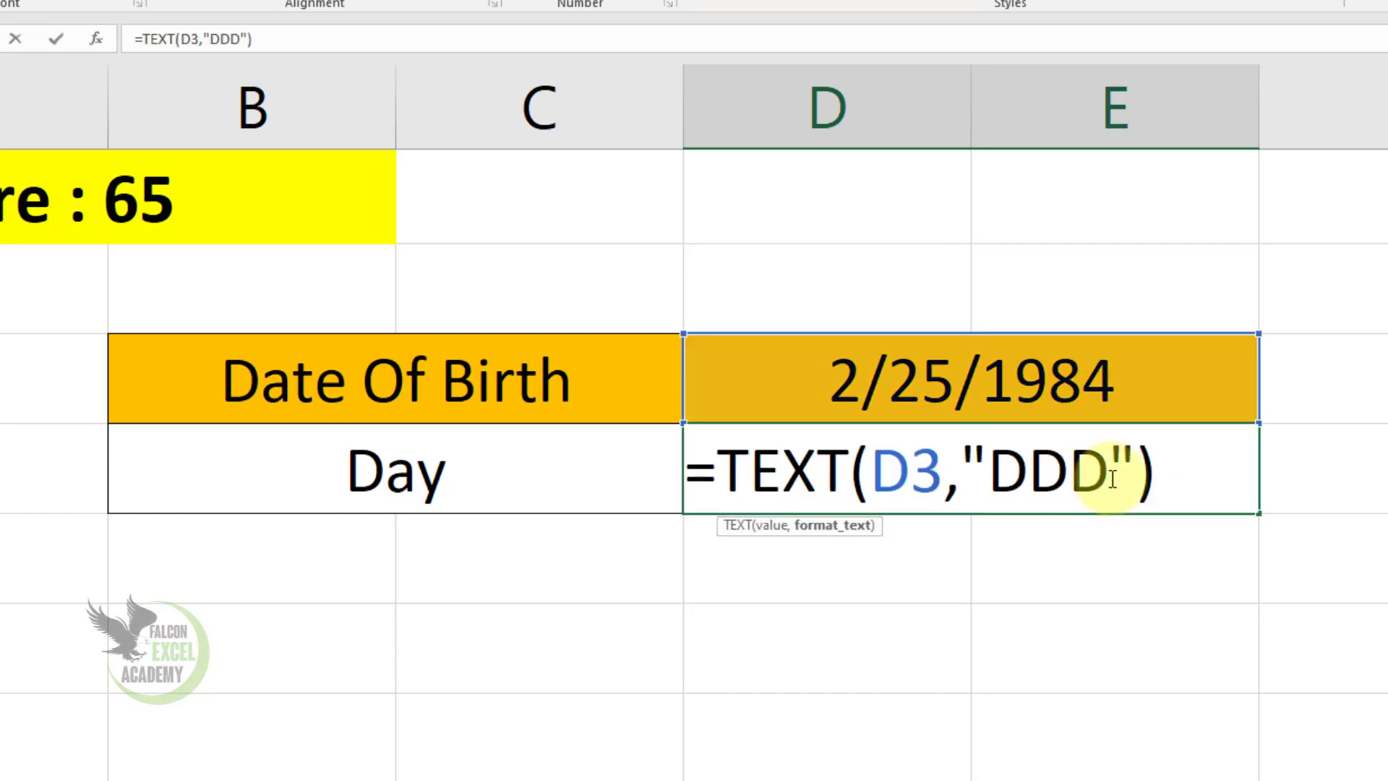
drag(1113, 479, 1008, 478)
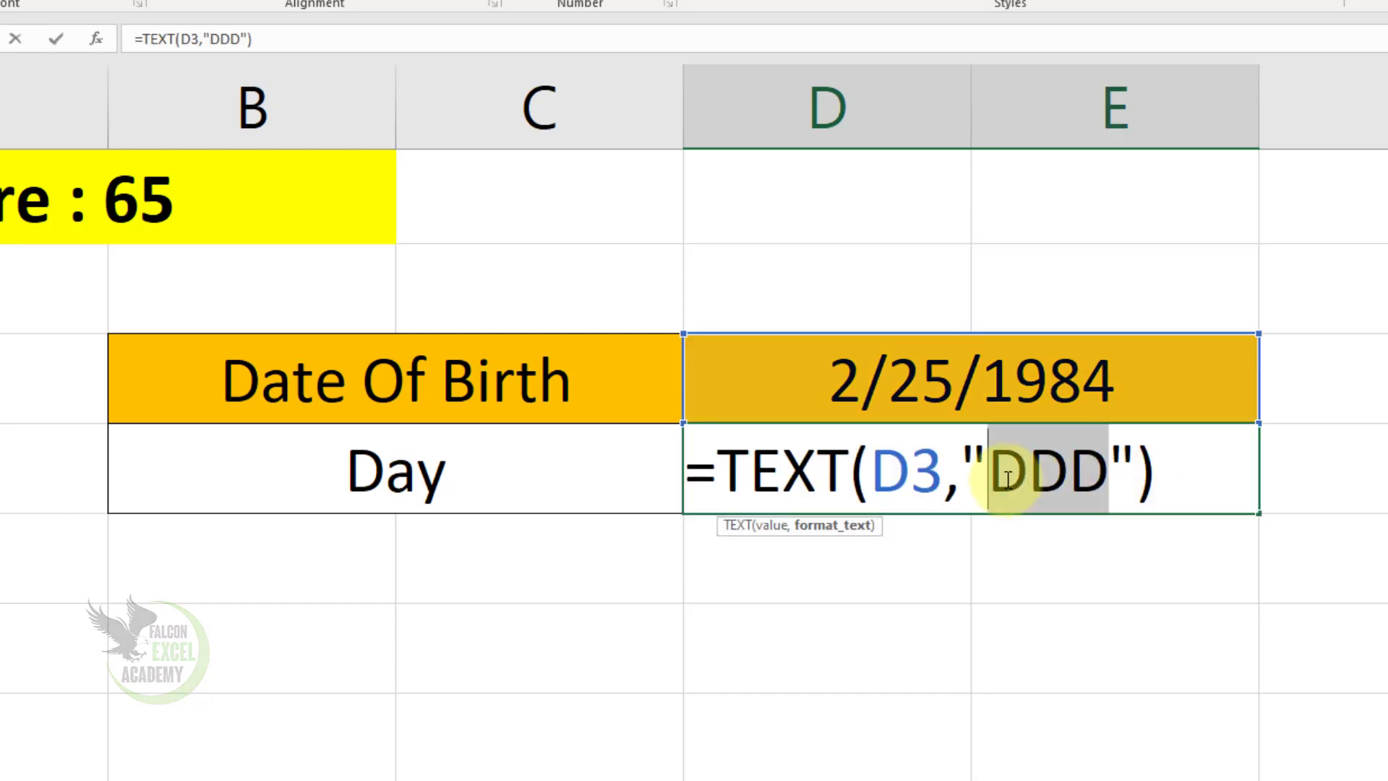
text(d)
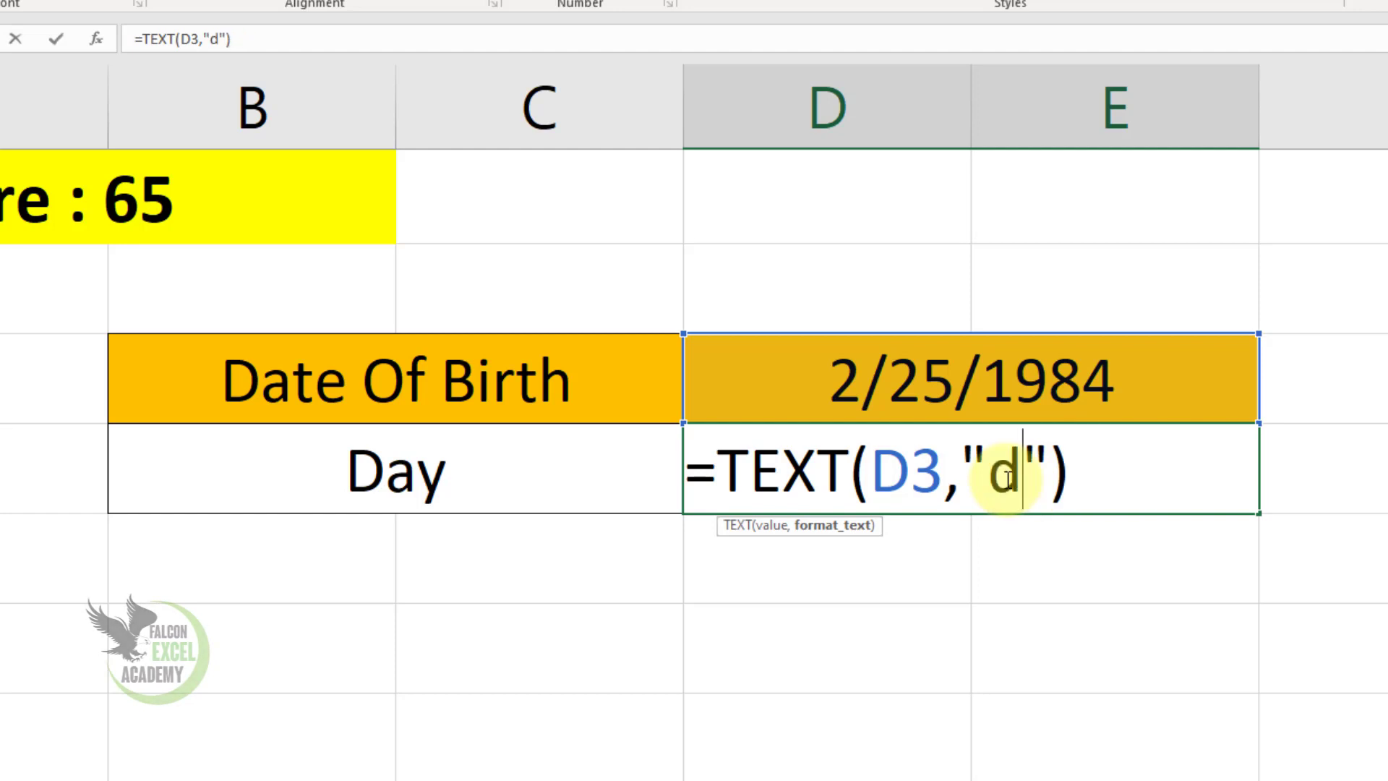
key(Return)
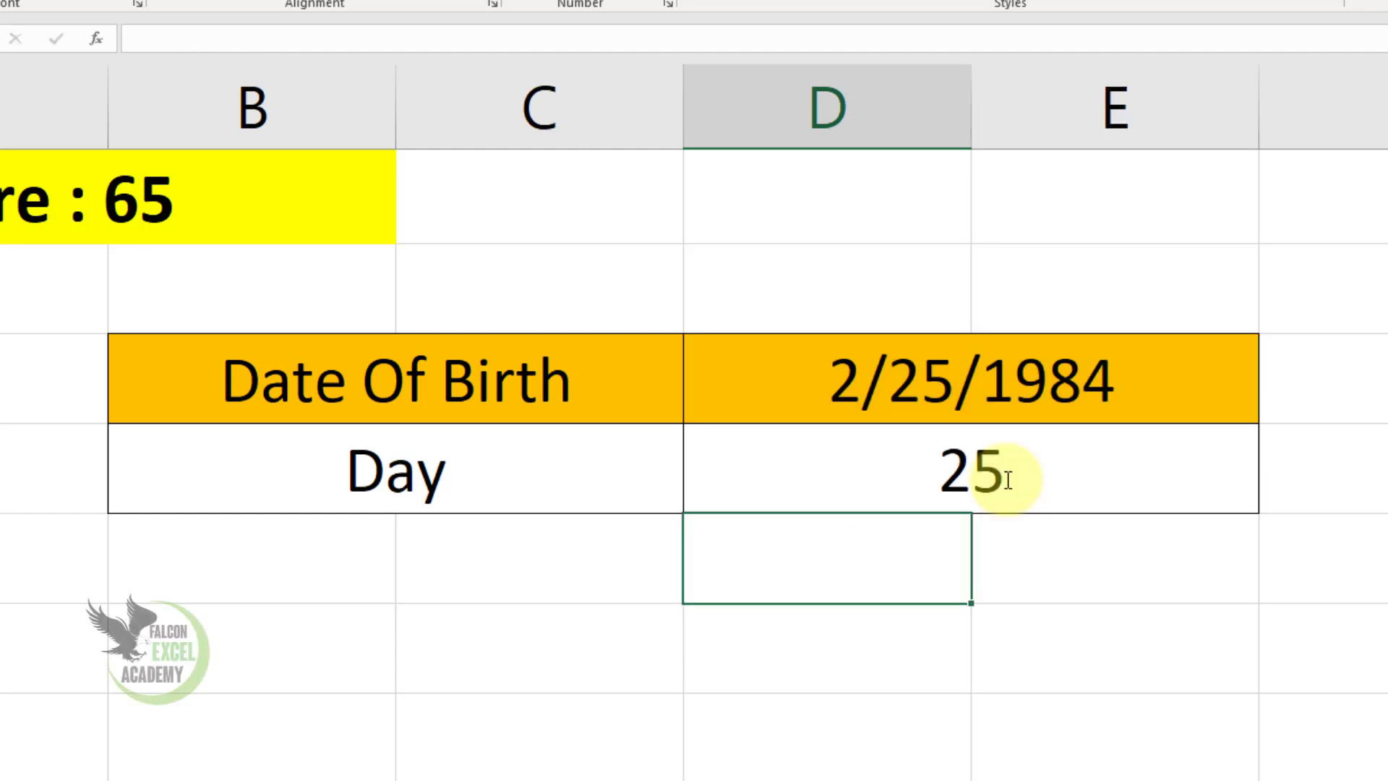
Change the format code in D4 to y so the formula reads =TEXT(D3,"y")
double_click(1006, 478)
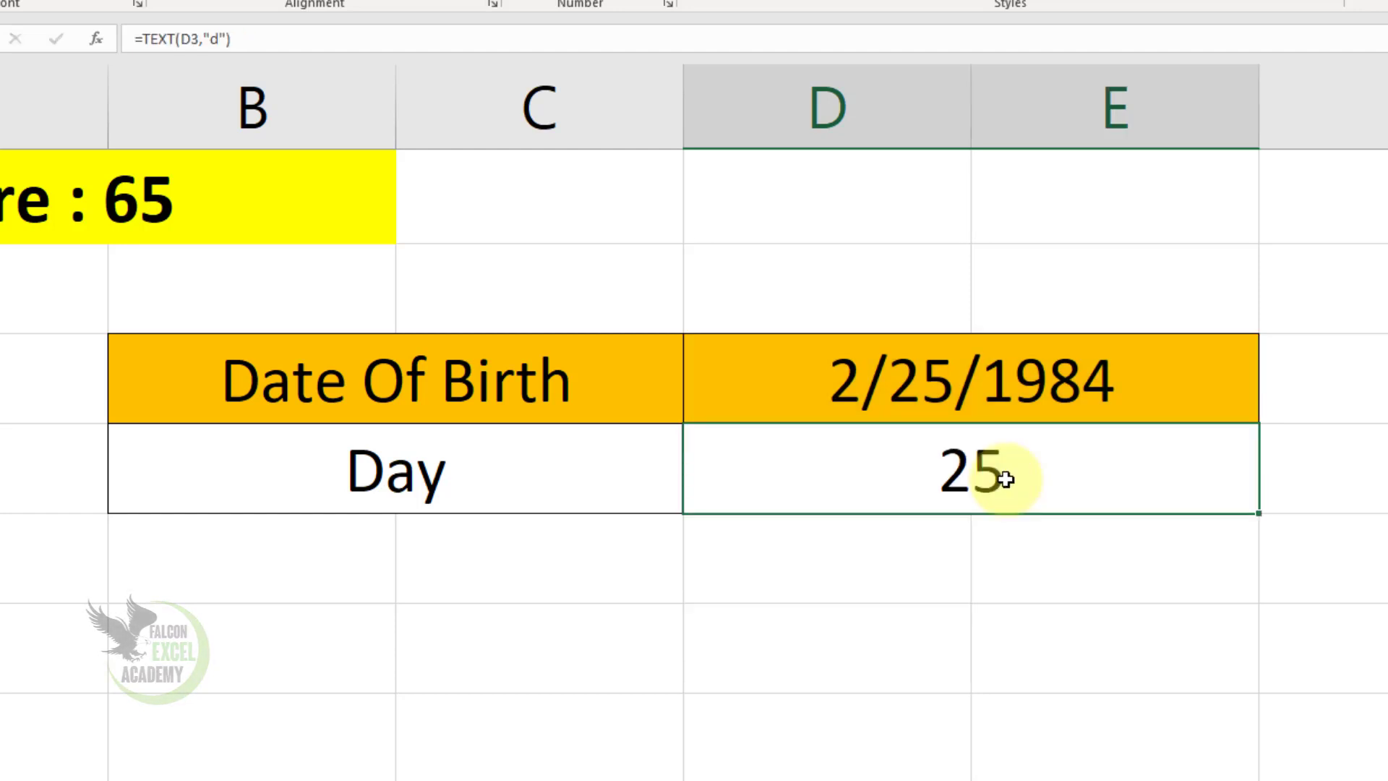
double_click(1000, 492)
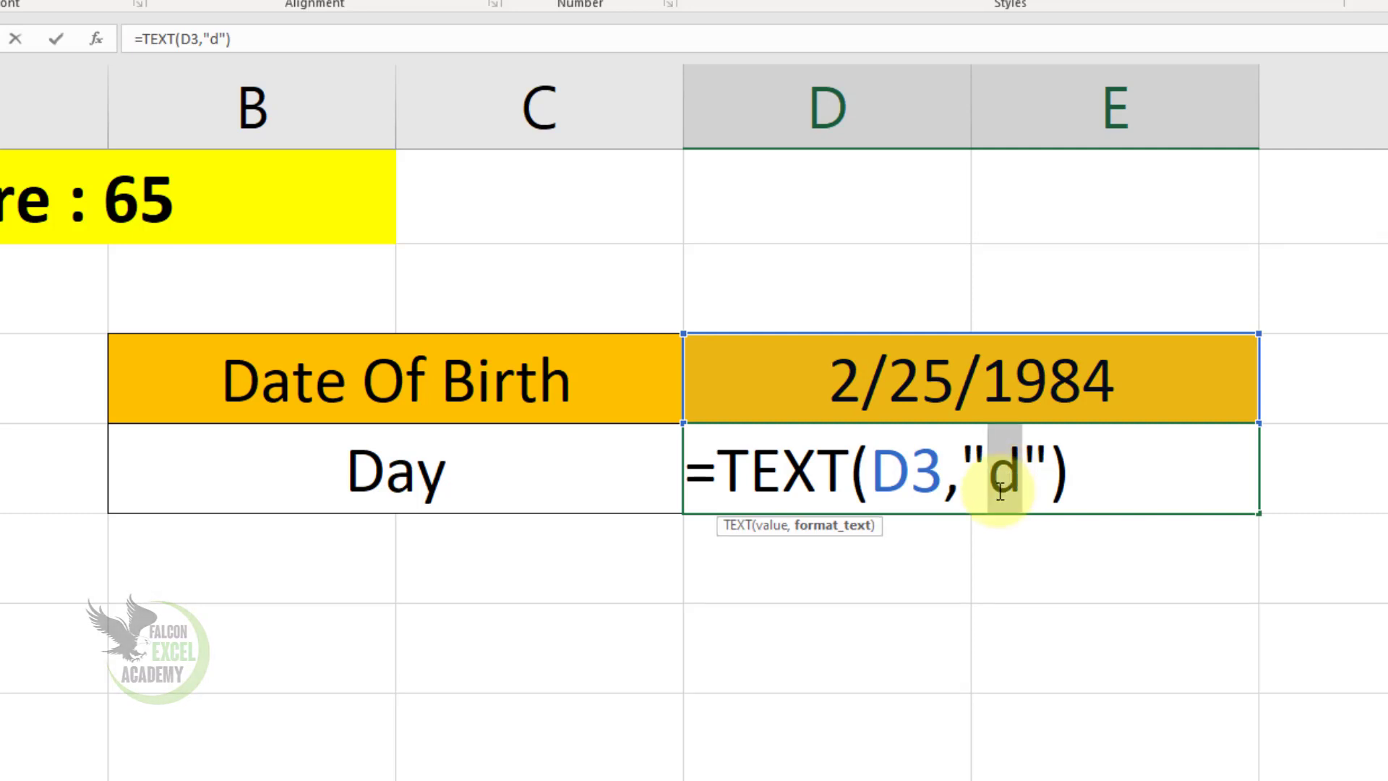
text(y)
key(Return)
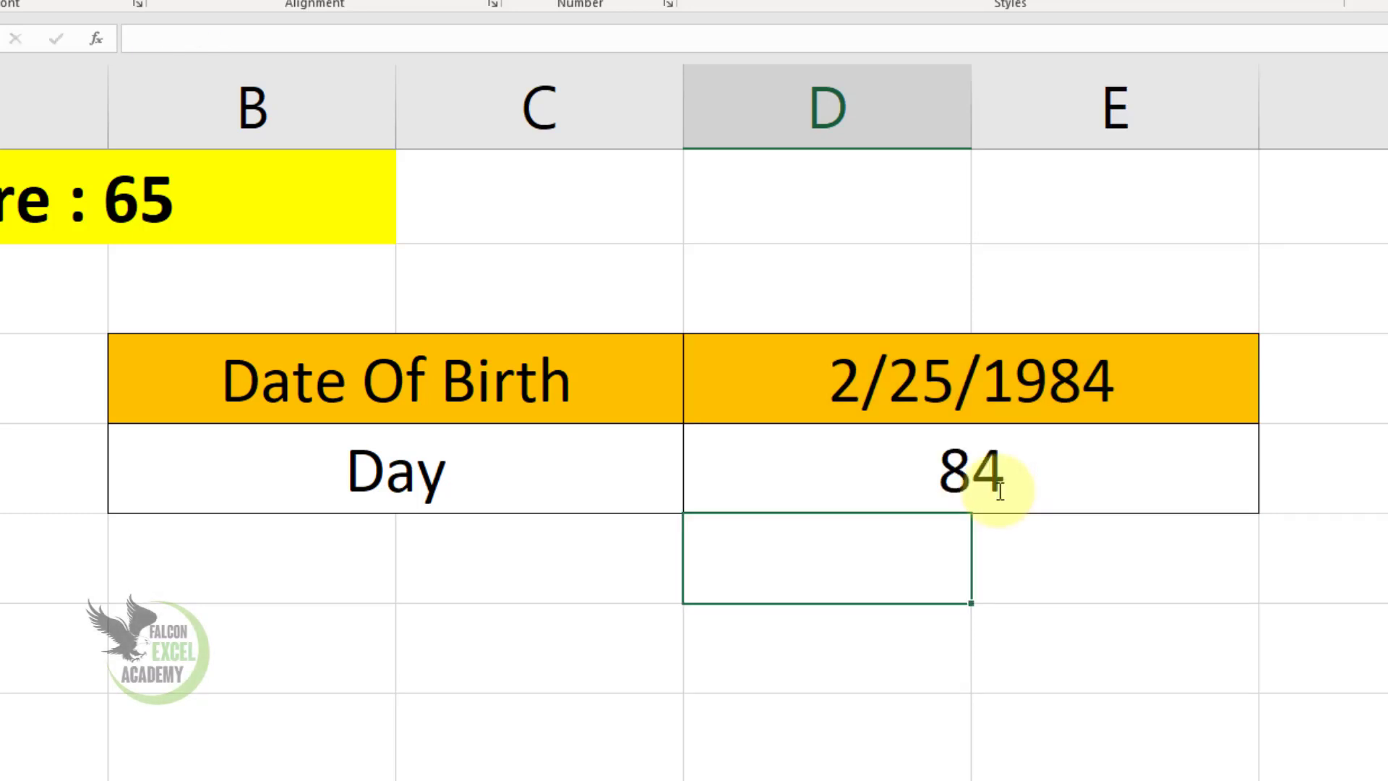
Try the month format code m in D4's TEXT formula in place of y, then reselect the cell
double_click(1000, 477)
double_click(1005, 483)
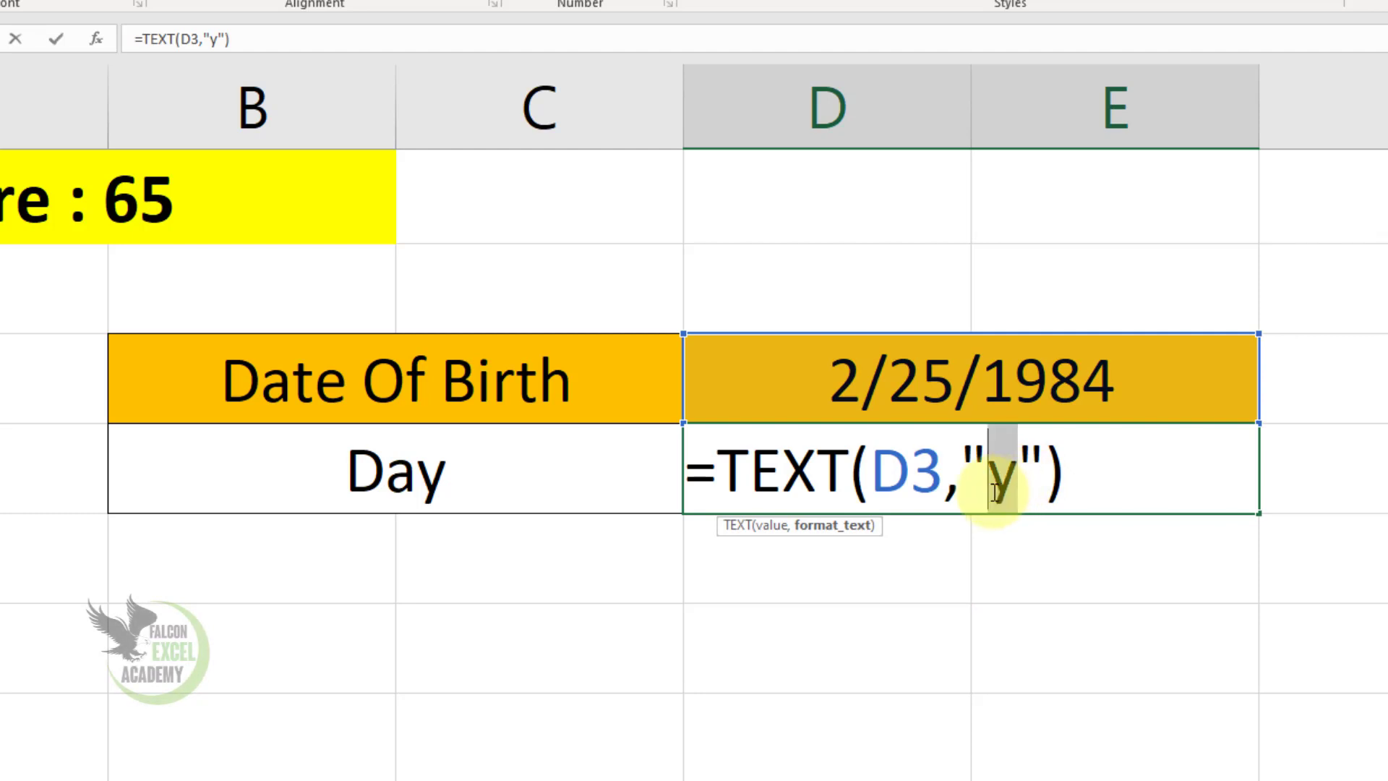
text(m)
key(Return)
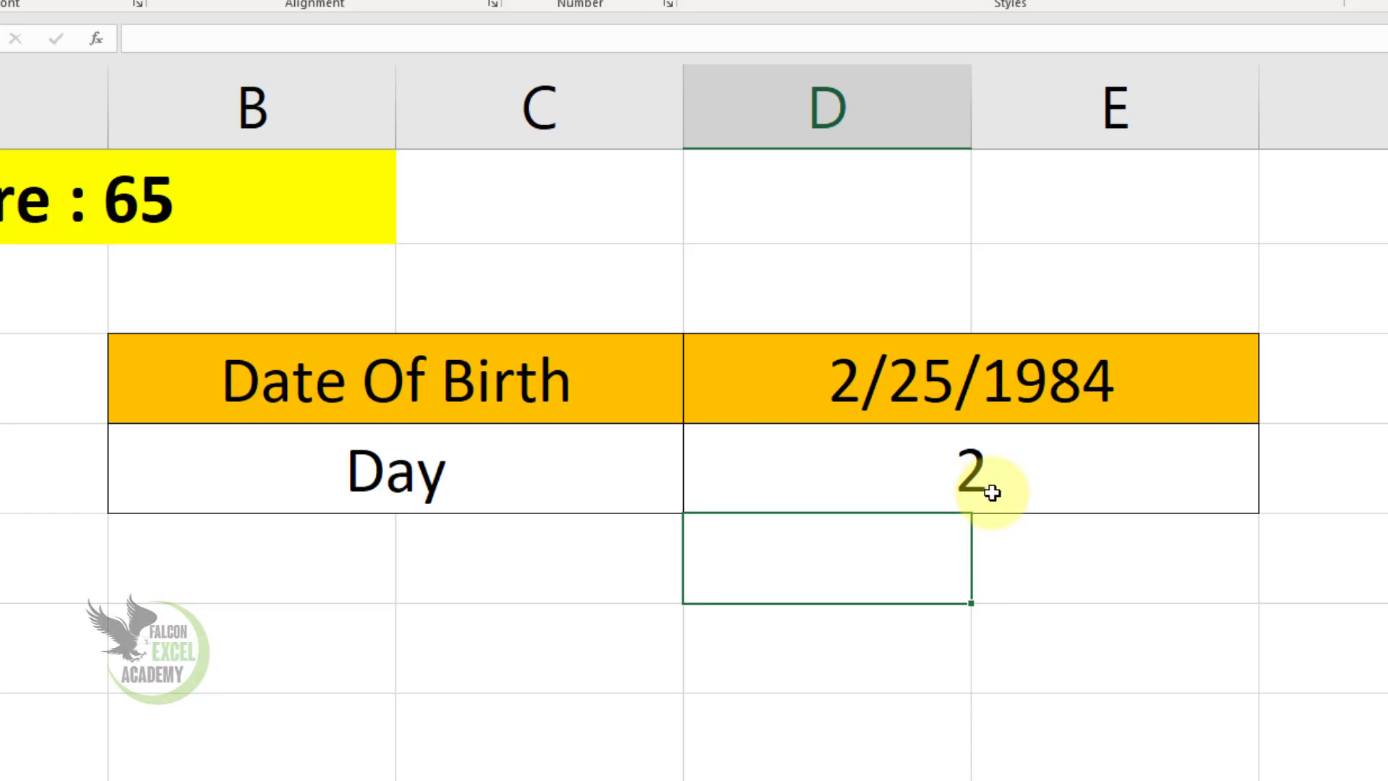
click(991, 493)
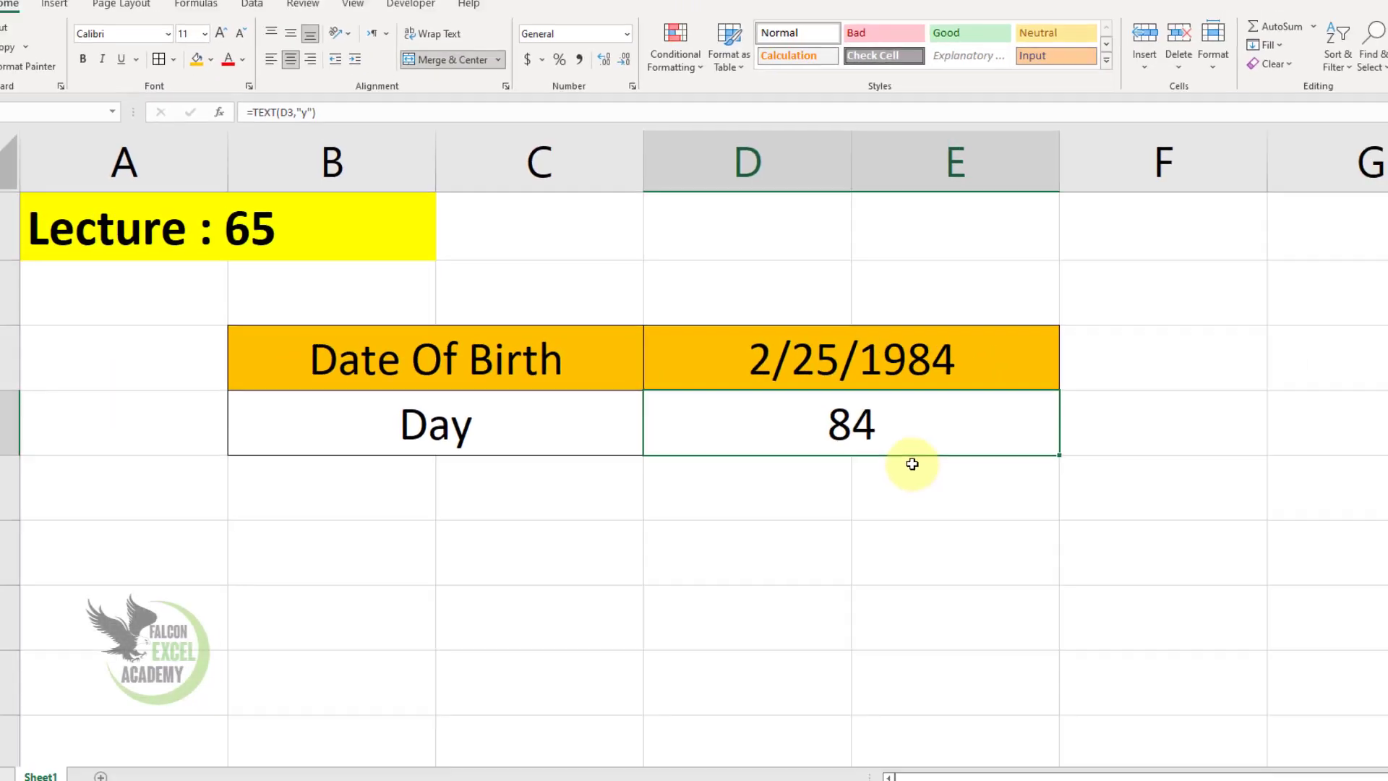